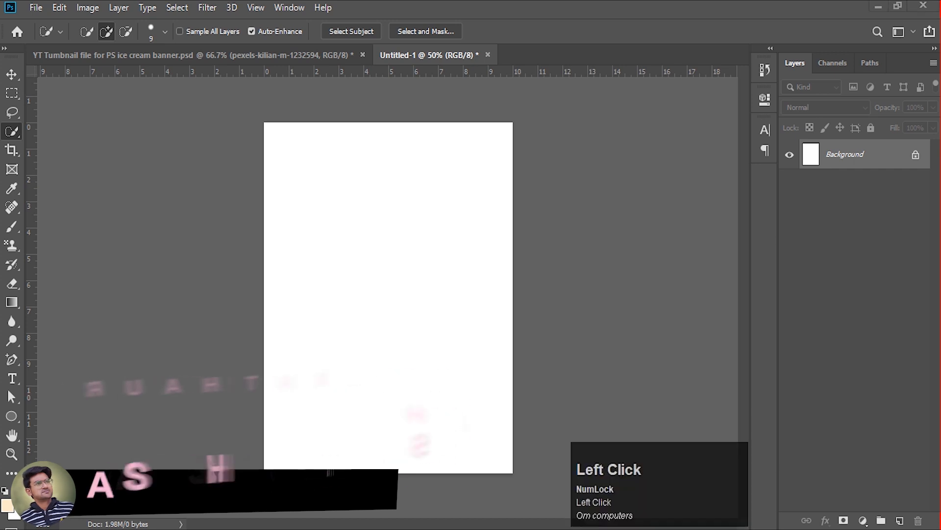
- Place the pexels-kilian-m-1232594 photo from folder 2 onto the blank Untitled-1 canvas, filling the page
left_click(313, 459)
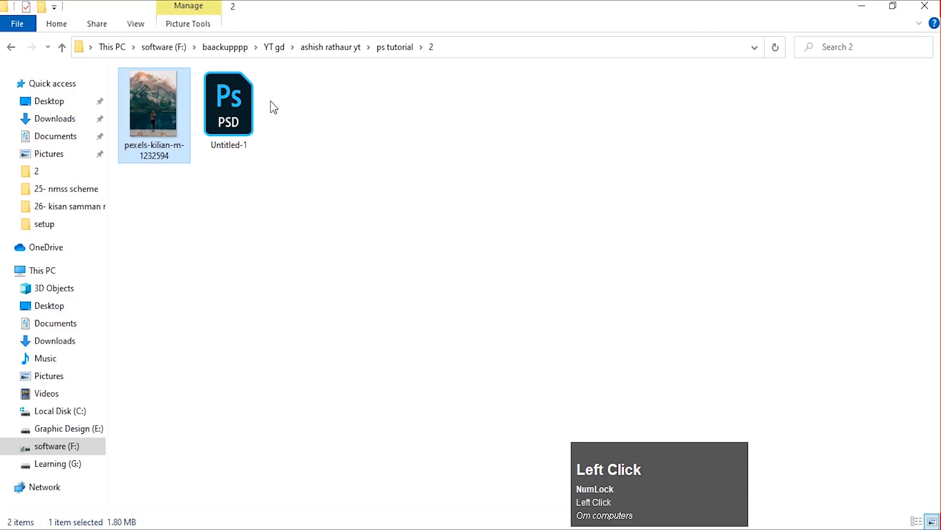
left_click_drag(138, 126, 343, 249)
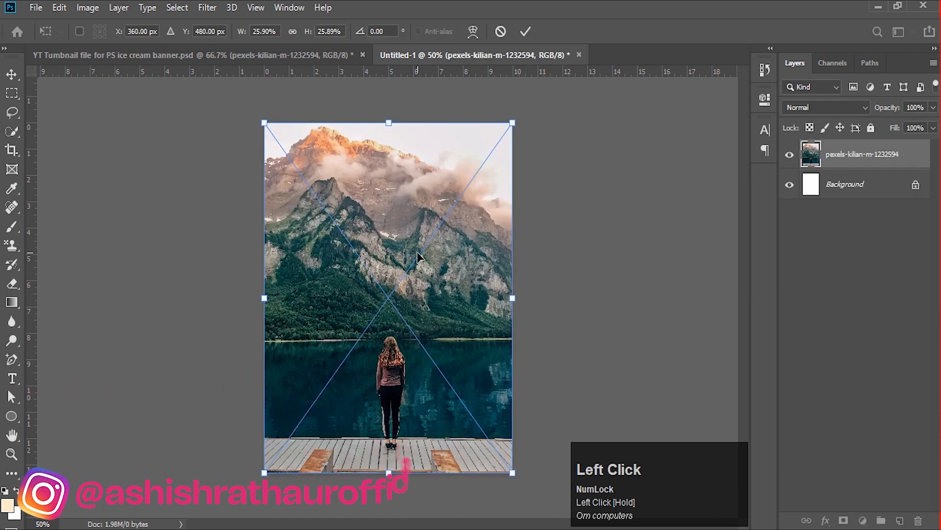
key("Return")
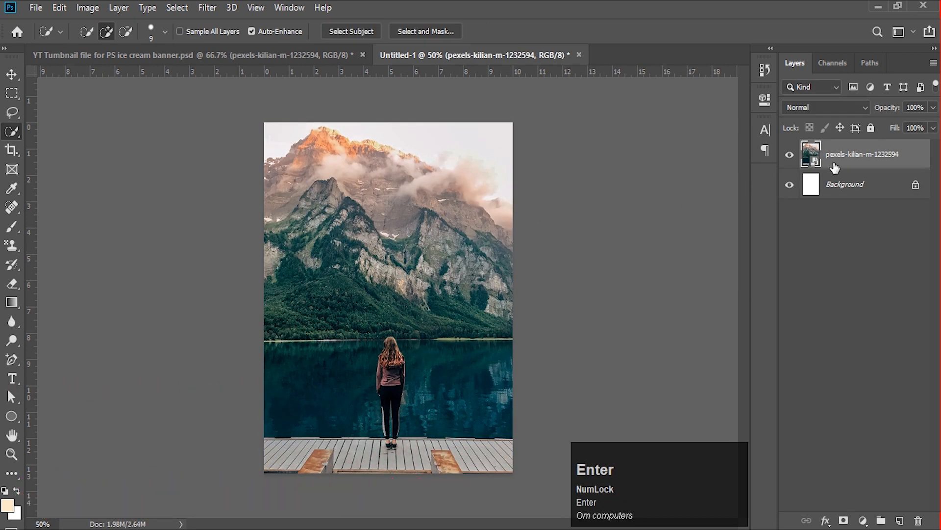
- Open the placed photo's smart object contents and select the woman with Select Subject
double_click(815, 164)
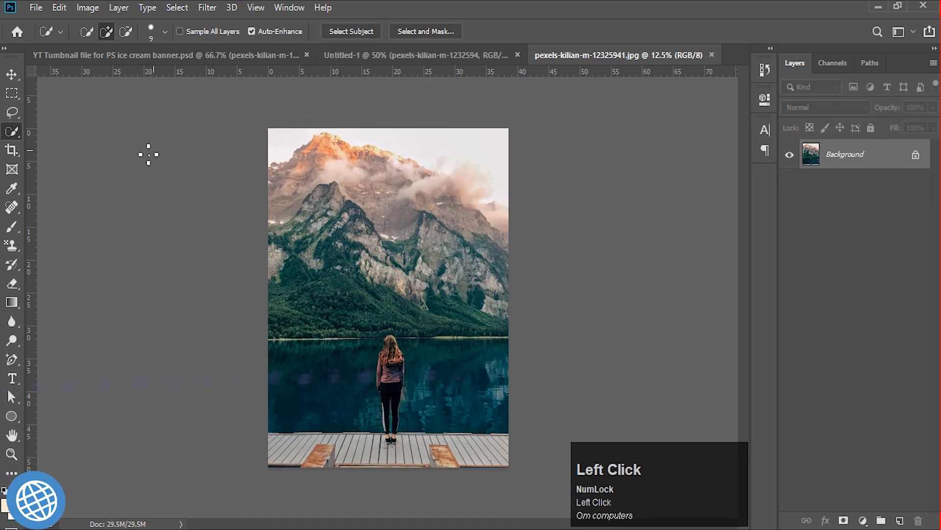
left_click(12, 131)
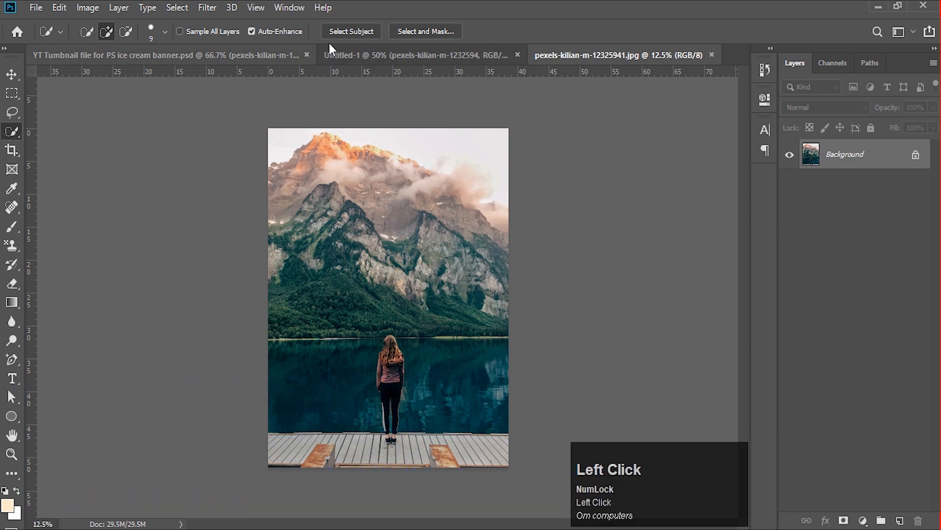
left_click(356, 32)
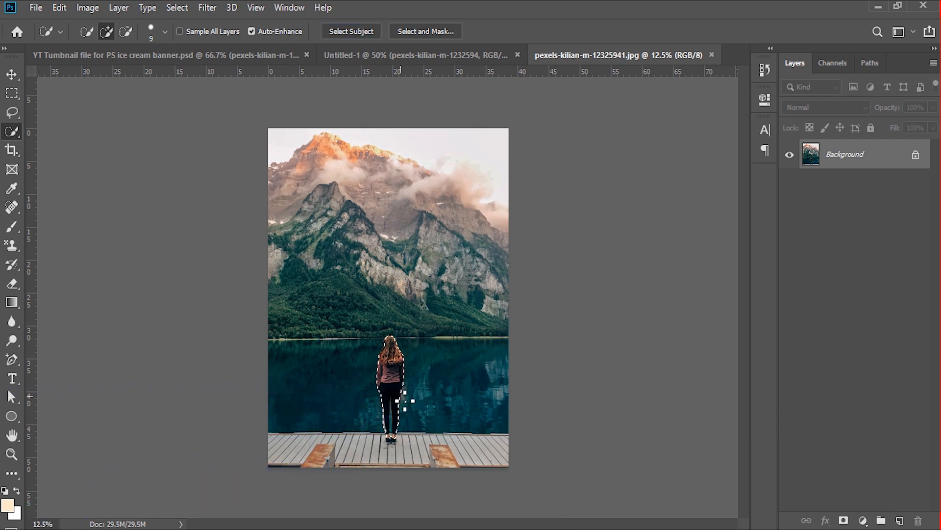
- Add the woman's feet and shoes to the selection with the Quick Selection tool
key("ctrl+equal")
key("ctrl+equal")
key("ctrl+equal")
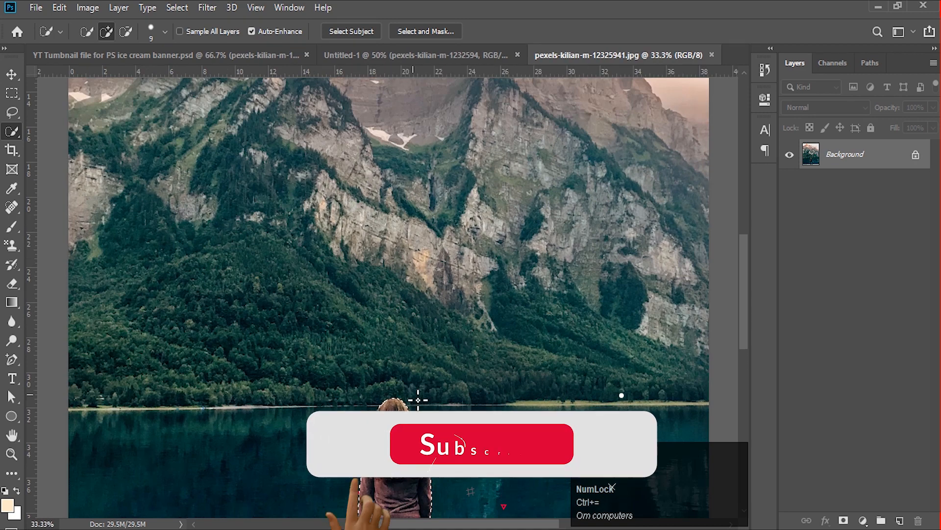
key("space")
left_click_drag(418, 400, 395, 74)
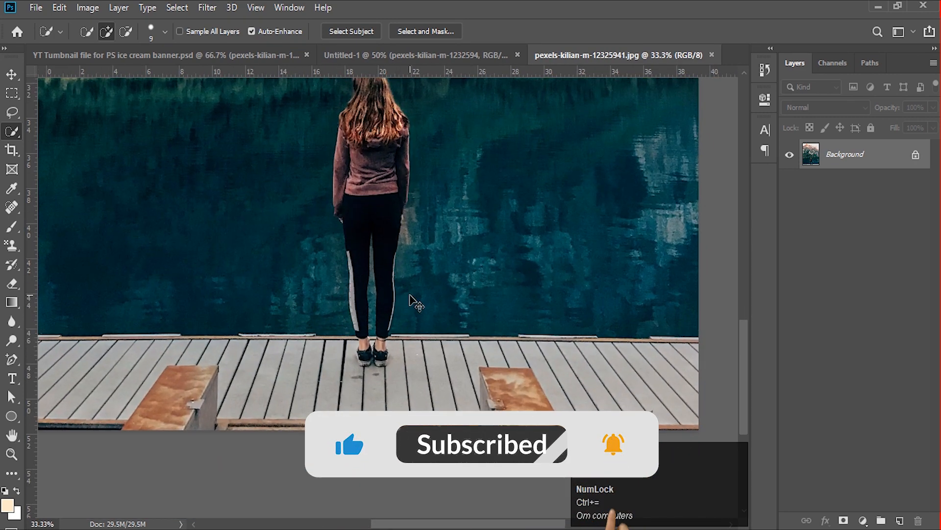
key("ctrl+equal")
key("ctrl+equal")
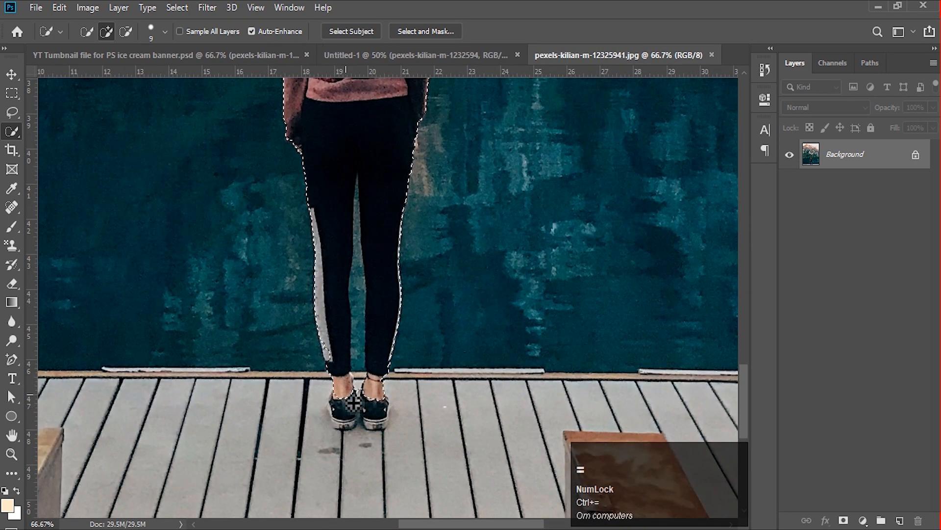
mouse_move(357, 399)
left_mouse_down()
mouse_move(377, 429)
mouse_move(347, 430)
mouse_move(340, 406)
mouse_move(343, 431)
mouse_move(381, 424)
left_mouse_up()
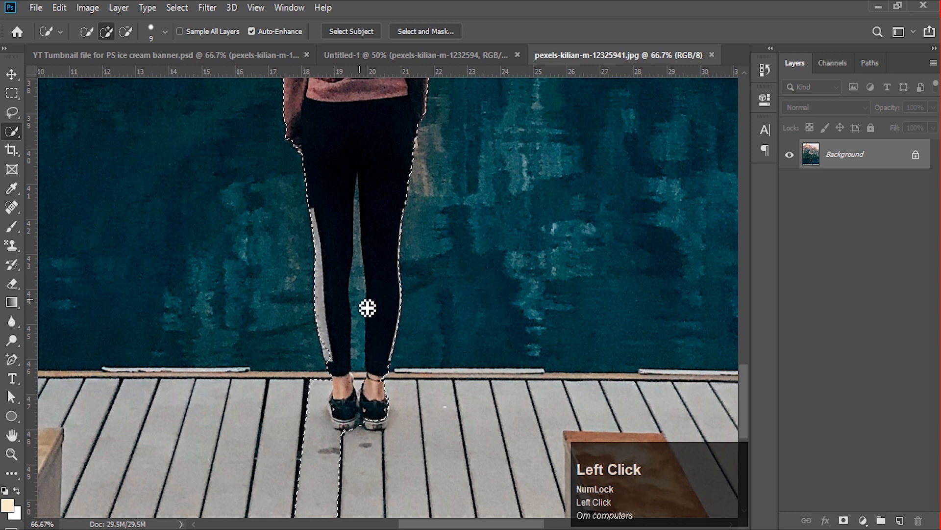
- Subtract the gap between the legs and the deck boards around the shoes from the selection
key("alt")
left_click_drag(364, 217, 365, 247)
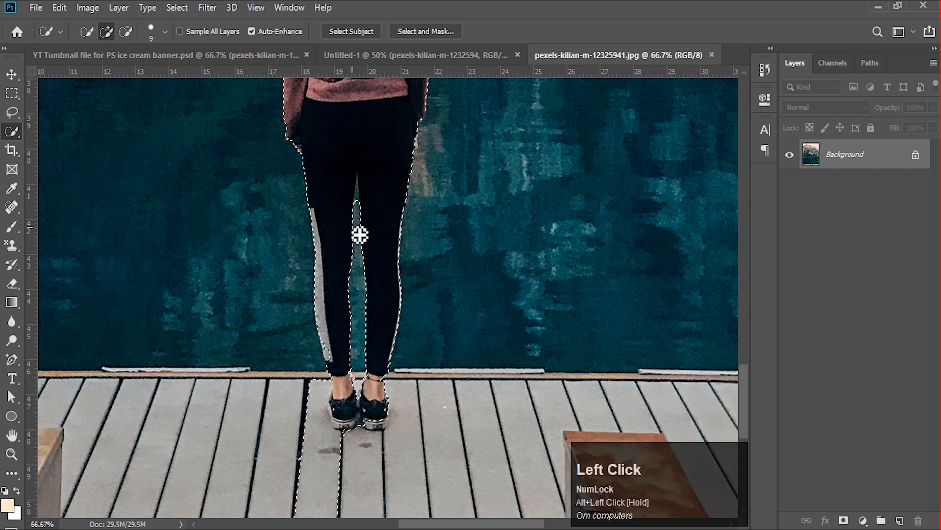
left_click(364, 202, "alt")
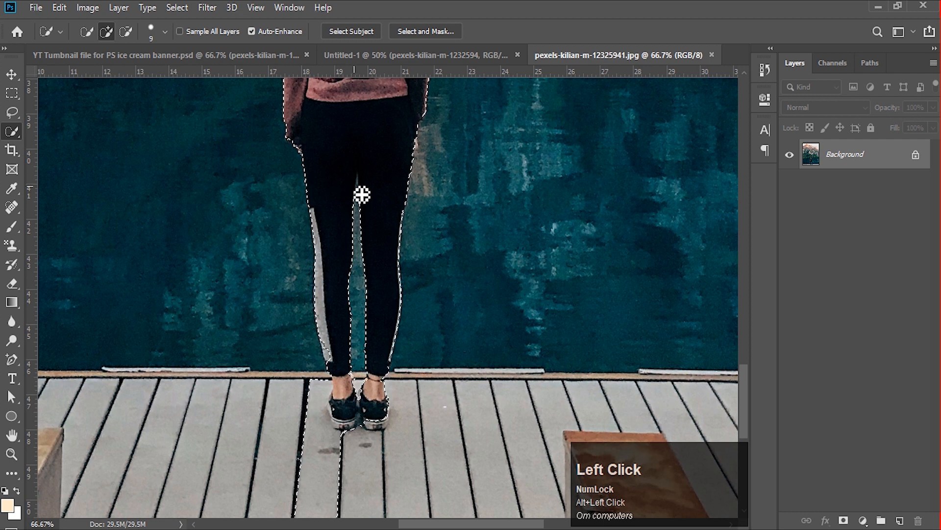
mouse_move(353, 463)
left_mouse_down()
mouse_move(297, 455)
mouse_move(364, 471)
mouse_move(285, 465)
mouse_move(381, 496)
mouse_move(244, 505)
mouse_move(274, 372)
mouse_move(305, 449)
mouse_move(322, 456)
mouse_move(318, 405)
mouse_move(327, 447)
mouse_move(347, 468)
mouse_move(365, 457)
mouse_move(304, 458)
mouse_move(351, 462)
left_mouse_up()
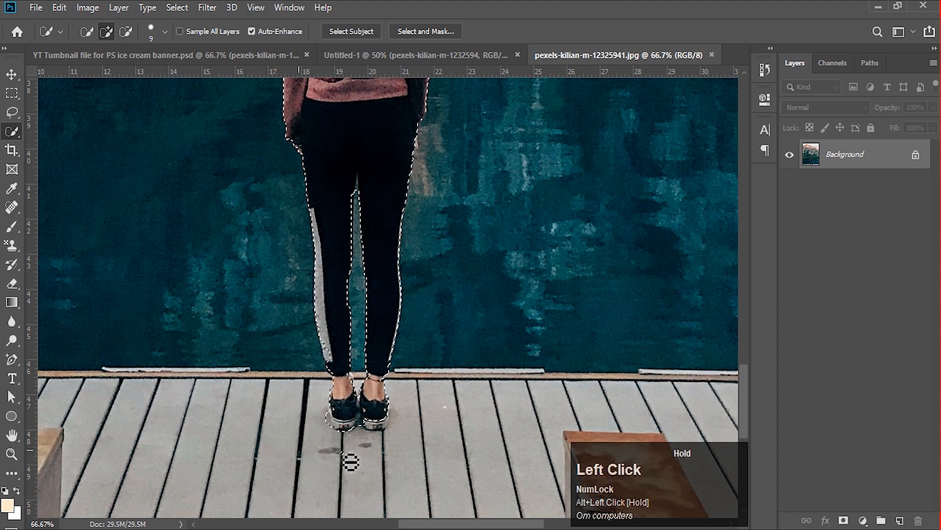
left_click_drag(330, 412, 346, 446)
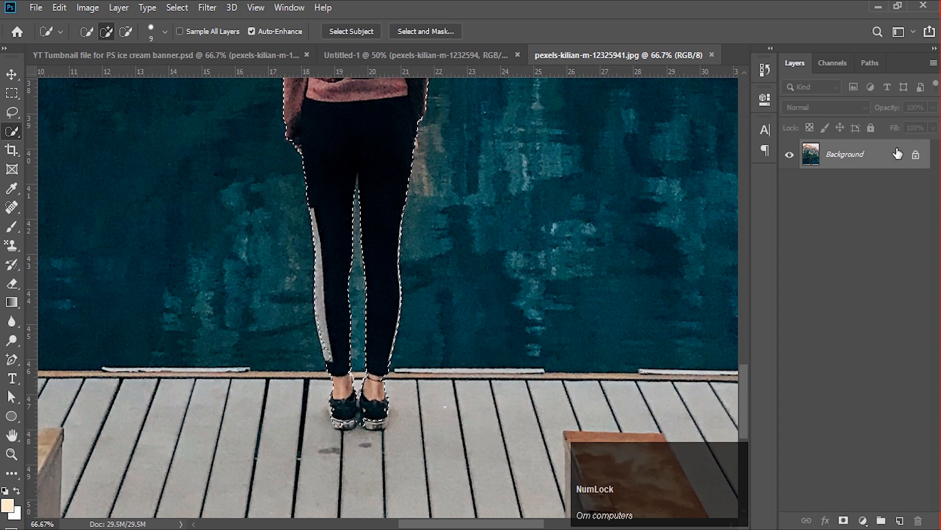
- Copy the selected woman to a new layer and bring that layer into the Untitled-1 document
key("ctrl+j")
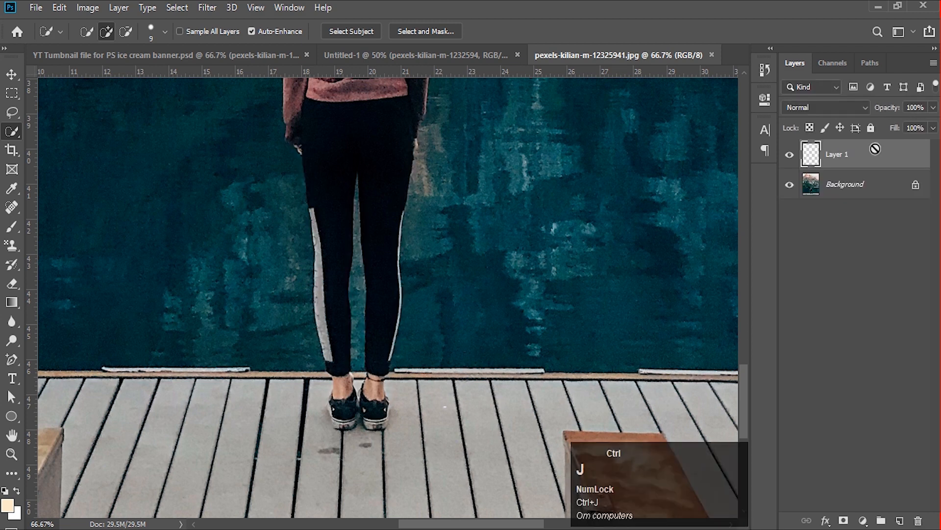
left_click_drag(847, 159, 439, 422)
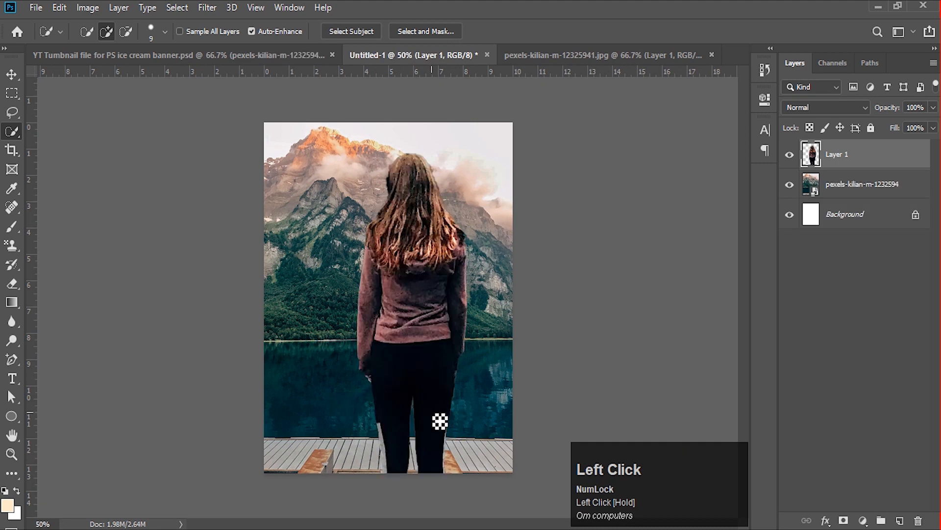
- Scale the woman cutout down to 26.65% and move it over the original figure, at X 353.50 px
key("ctrl+t")
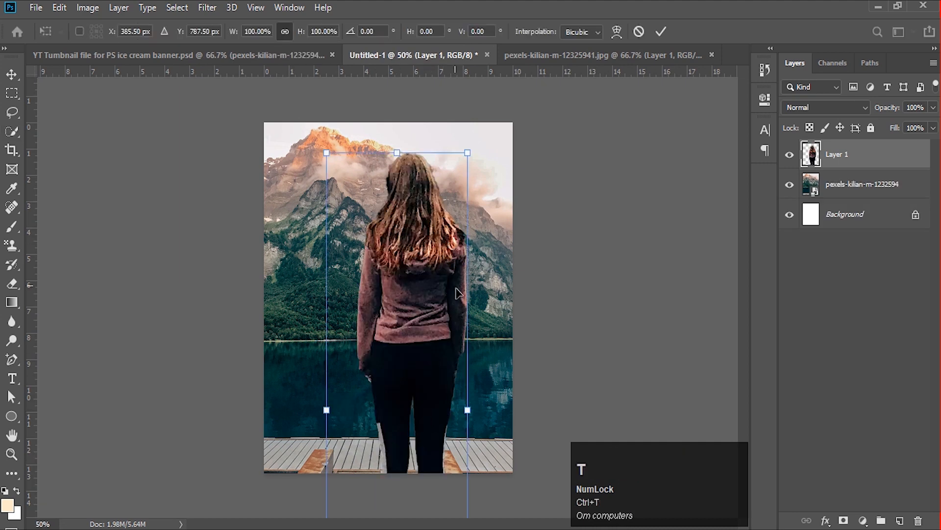
left_click_drag(470, 421, 395, 388)
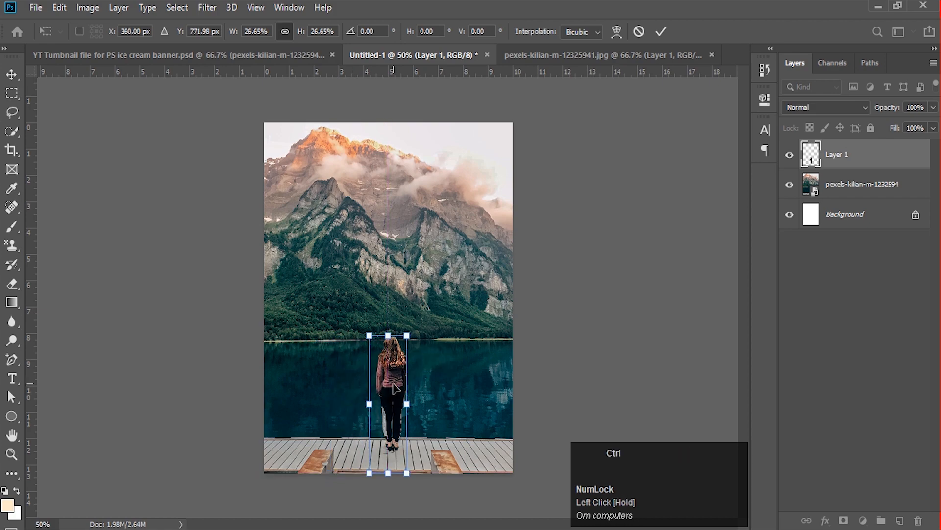
key("ctrl+equal")
key("ctrl+equal")
key("ctrl+equal")
key("space")
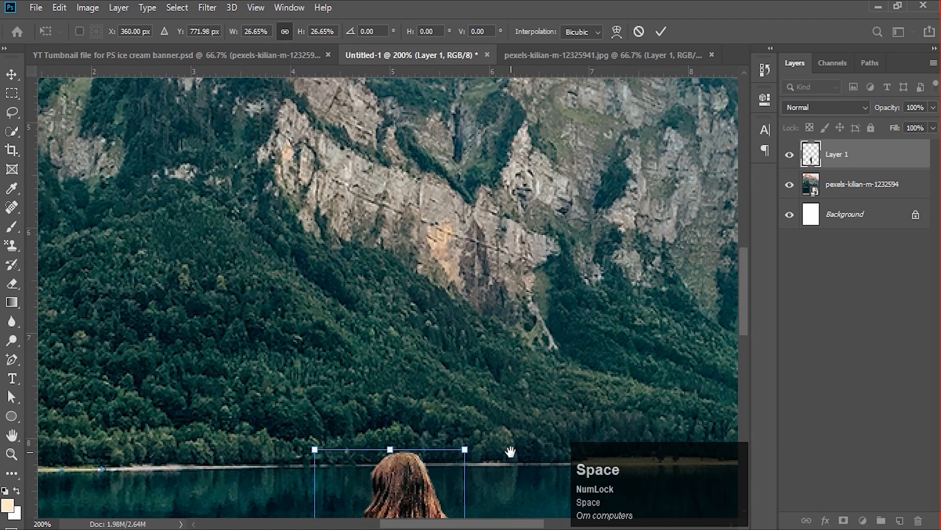
left_click_drag(510, 450, 421, 70)
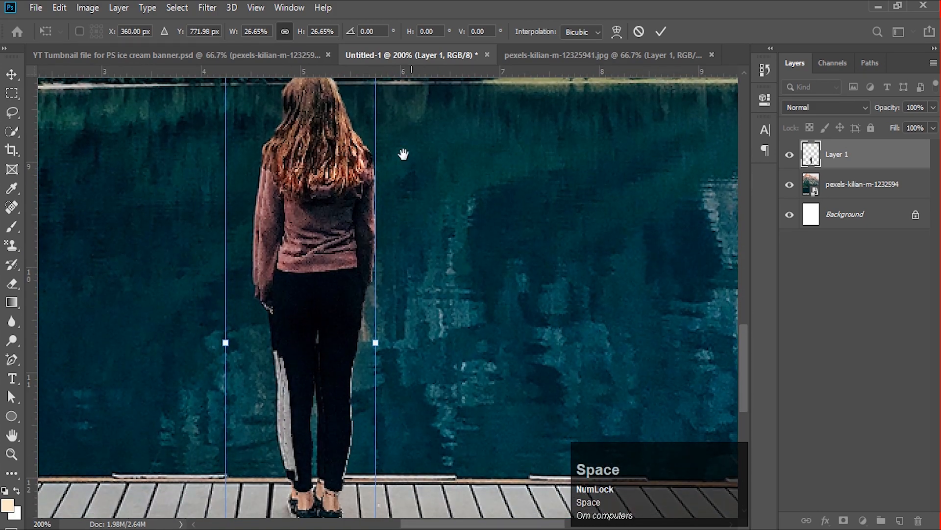
left_click_drag(343, 293, 333, 291)
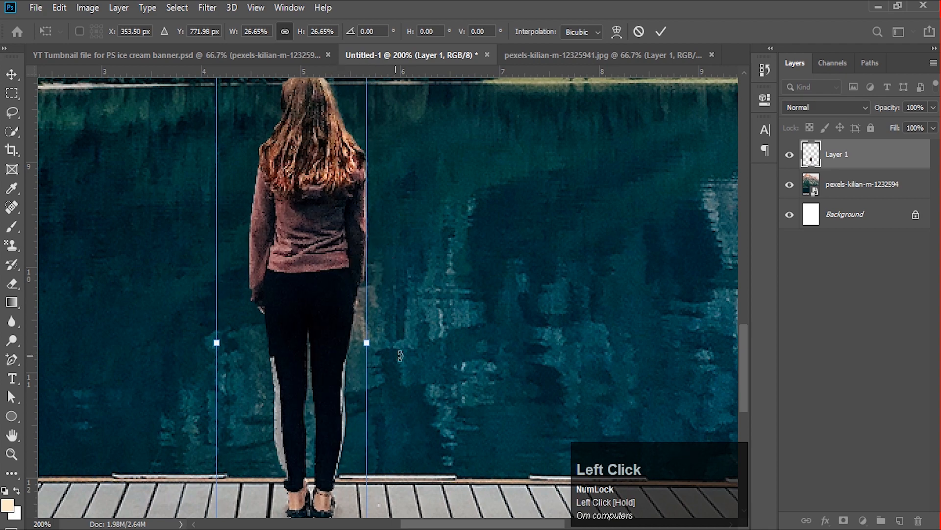
- Nudge the cutout upward toward the original woman's position on the deck and apply the transform
scroll(465, 382, "down", 3)
scroll(465, 381, "up", 3)
scroll(464, 383, "up", 10)
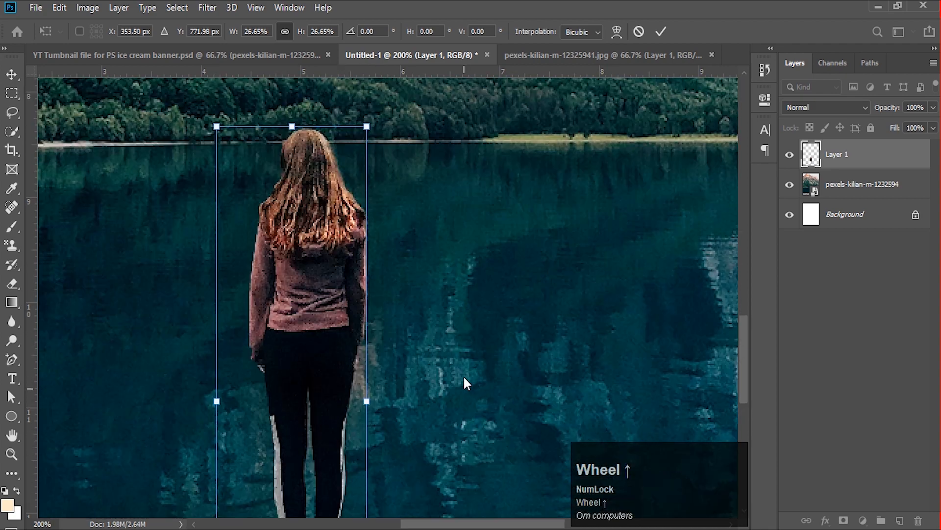
scroll(464, 383, "down", 14)
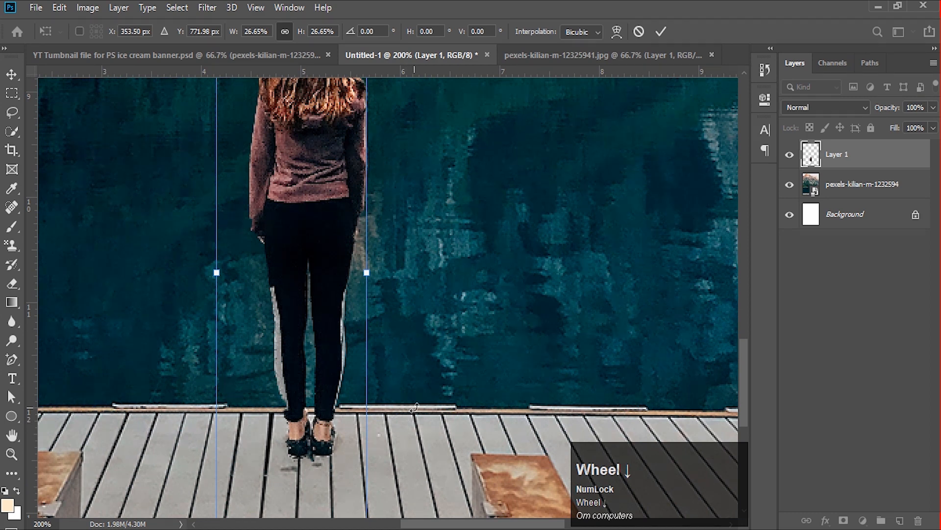
key("Up")
key("Up")
key("Up")
key("Up")
key("Up")
key("Up")
key("Up")
key("Up")
key("Up")
key("Up")
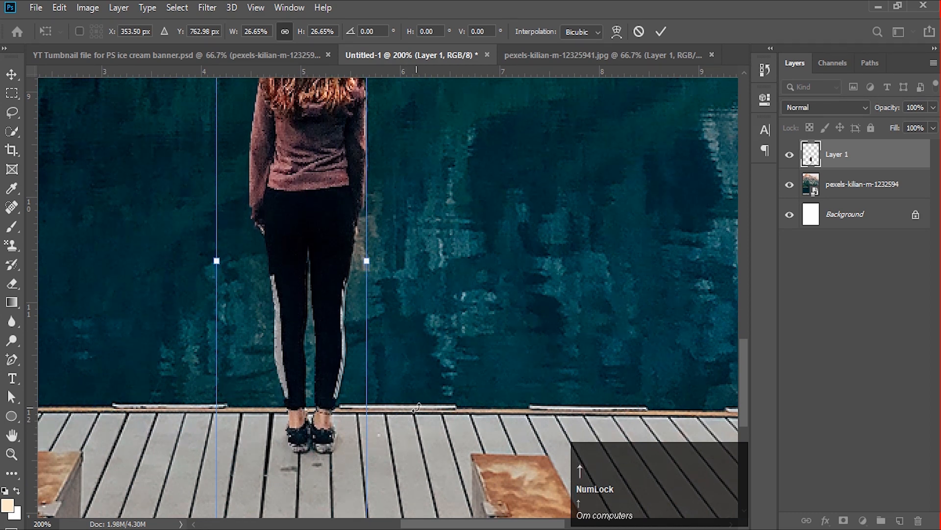
key("Up")
key("Up")
key("Up")
key("Up")
right_click(452, 410)
key("Right")
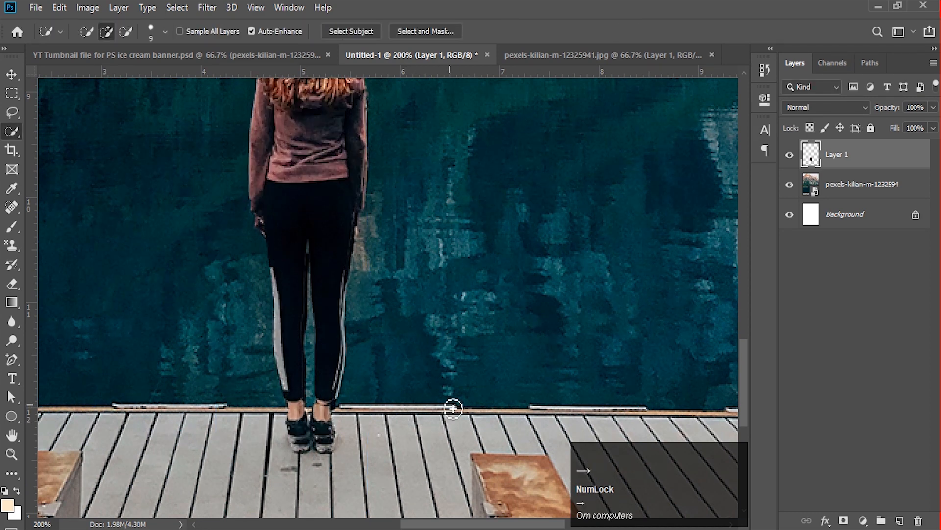
- Fine-tune the cutout with the Move tool, nudging it down so it lines up with the woman in the photo
left_click(11, 74)
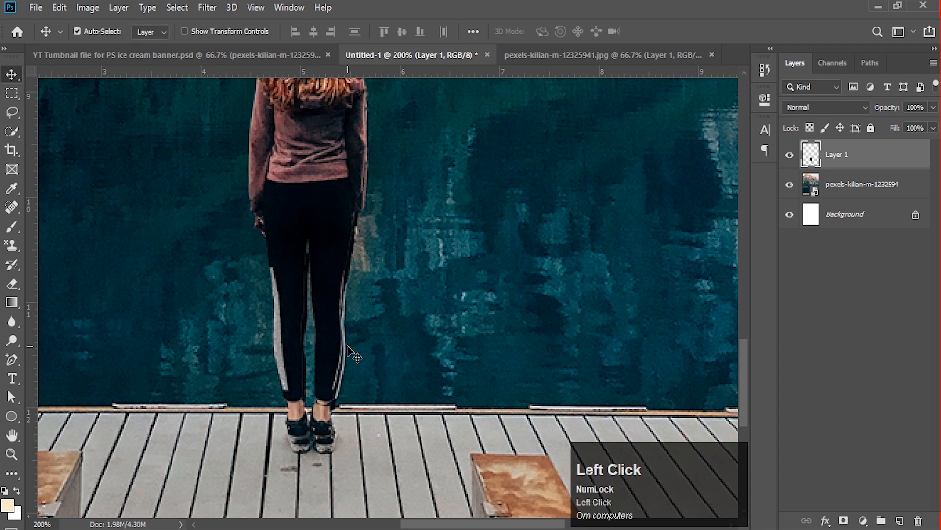
key("Down")
key("Down")
key("Down")
key("Down")
key("Down")
key("Down")
key("Down")
key("Down")
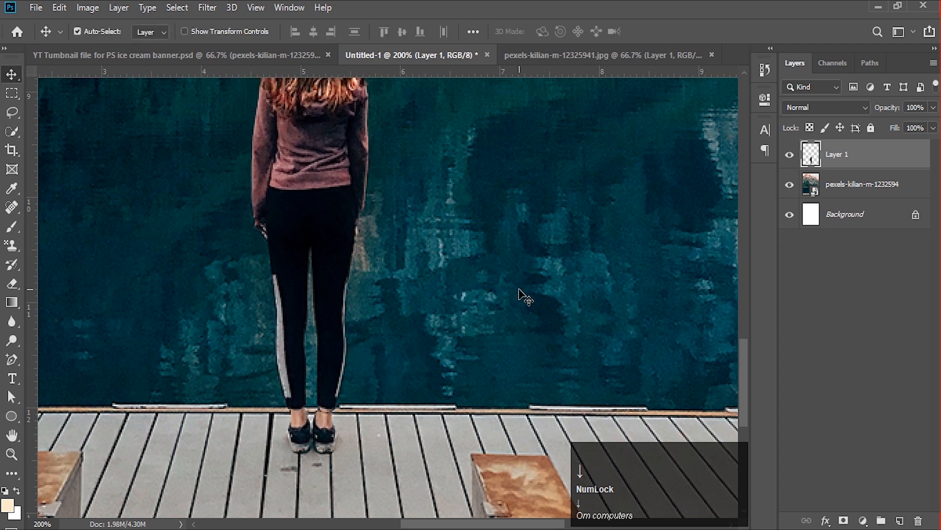
- Add a Color Lookup adjustment layer directly above the photo layer, using the Crisp_Warm.look 3D LUT
scroll(518, 294, "up", 3)
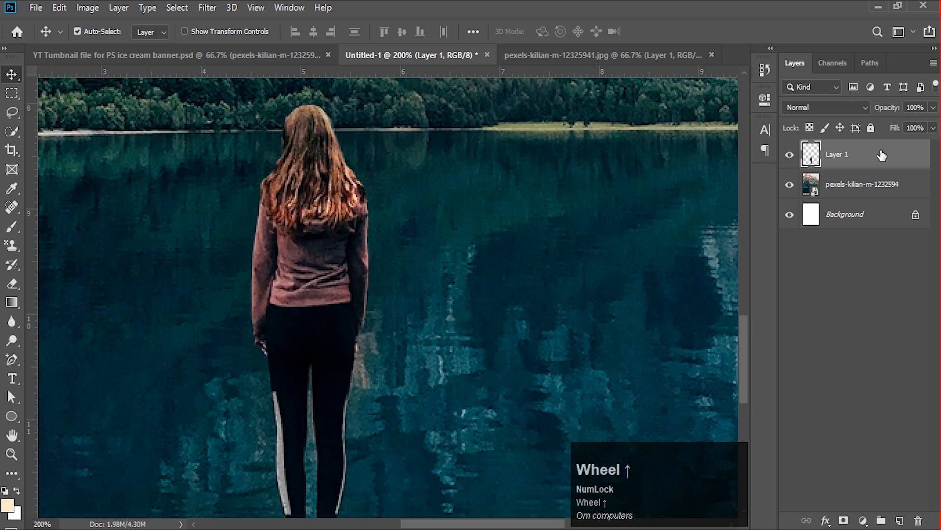
left_click(882, 156)
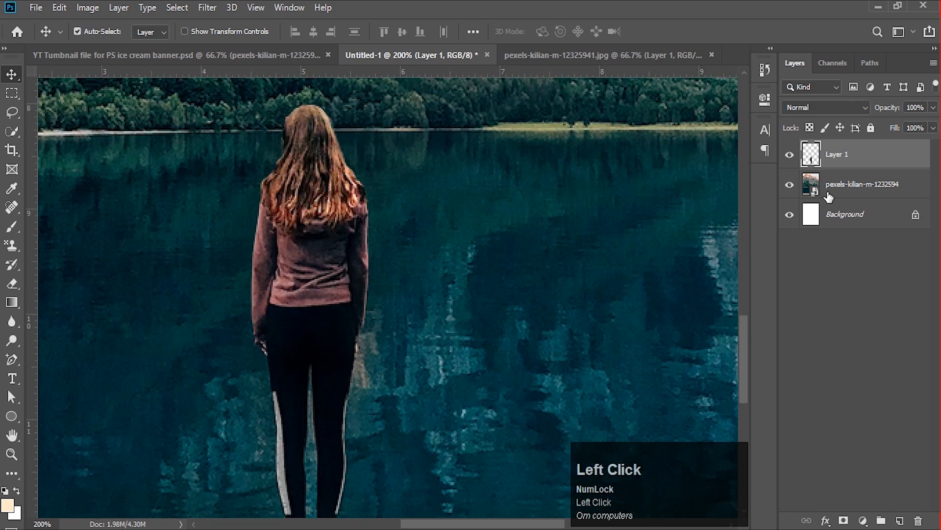
key("ctrl+minus")
key("ctrl+minus")
key("ctrl+minus")
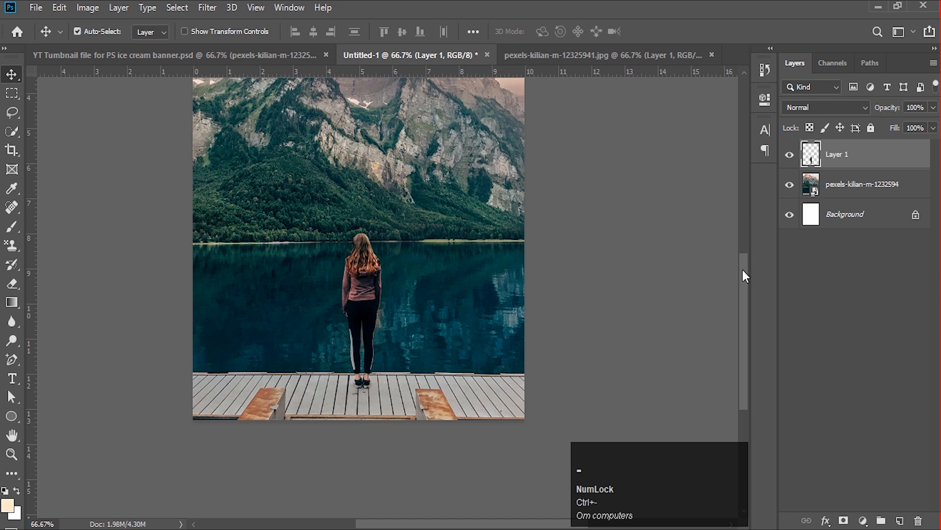
scroll(638, 258, "up", 3)
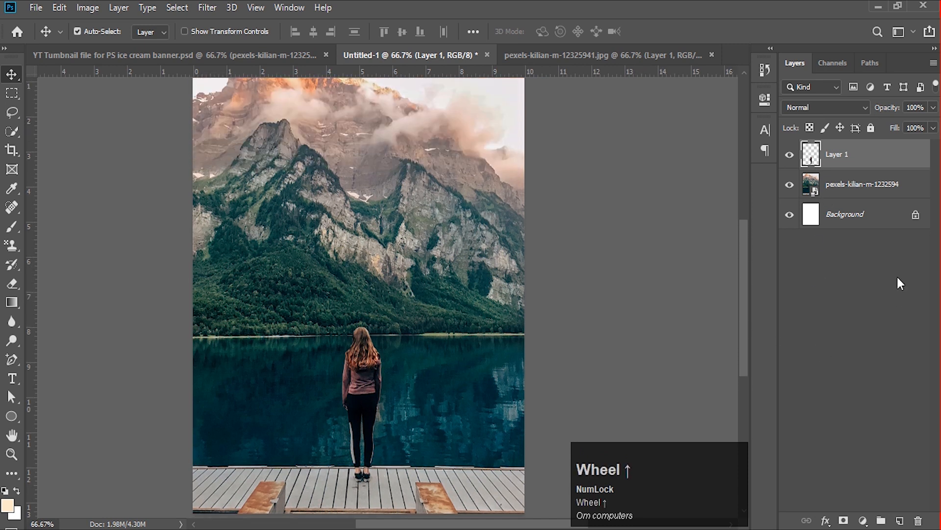
left_click(877, 186)
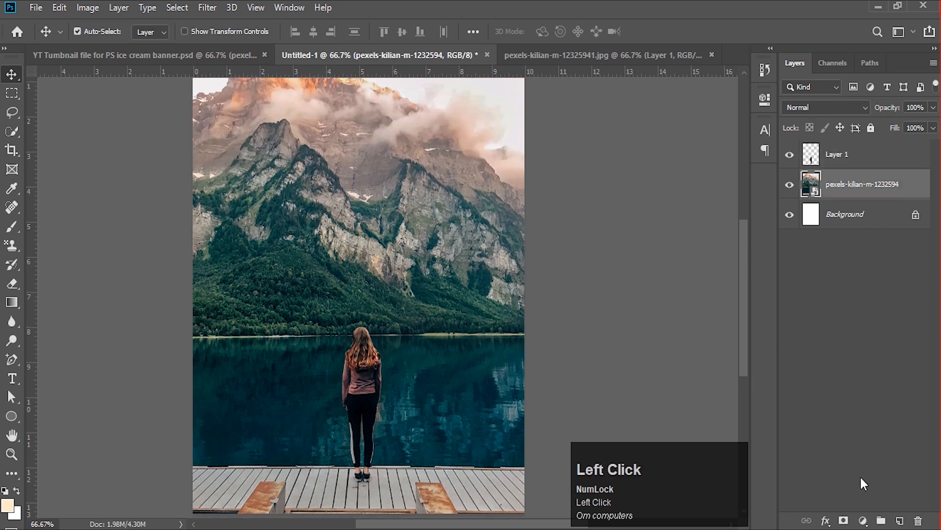
left_click(863, 521)
left_click(864, 449)
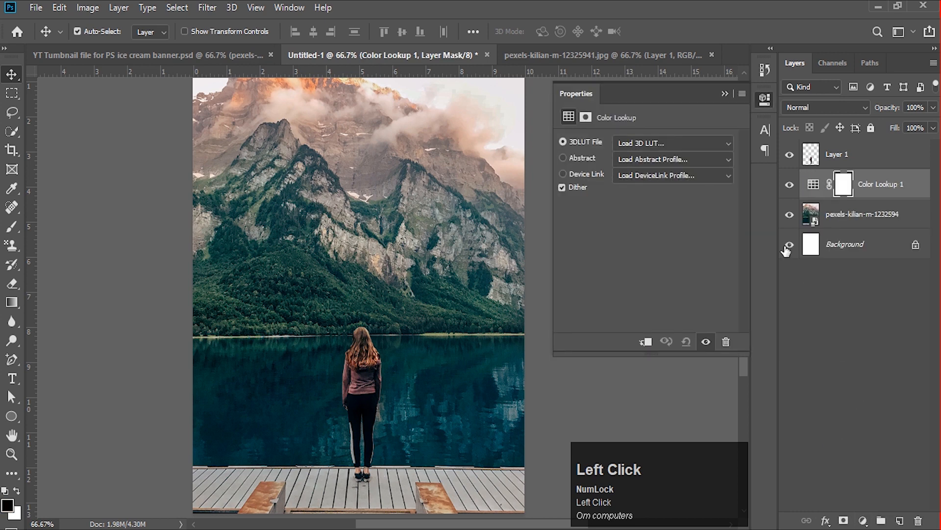
left_click(666, 145)
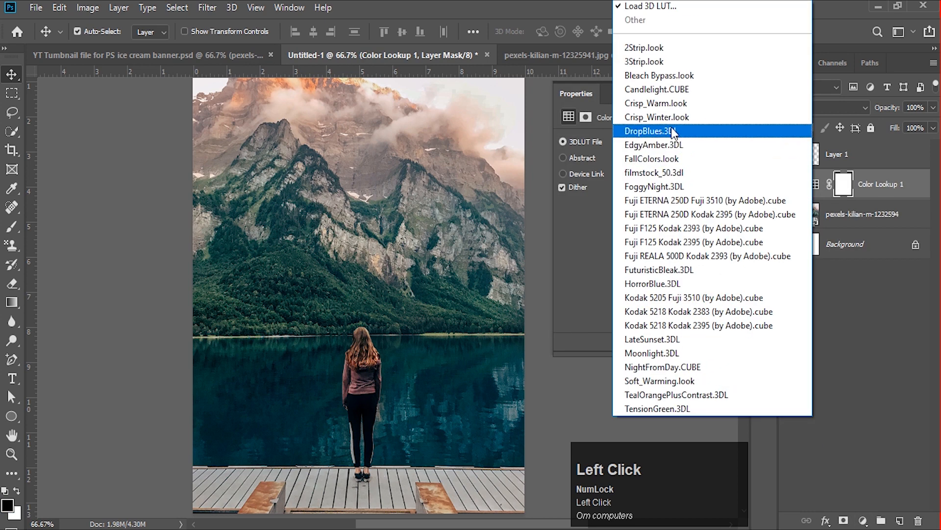
left_click(657, 103)
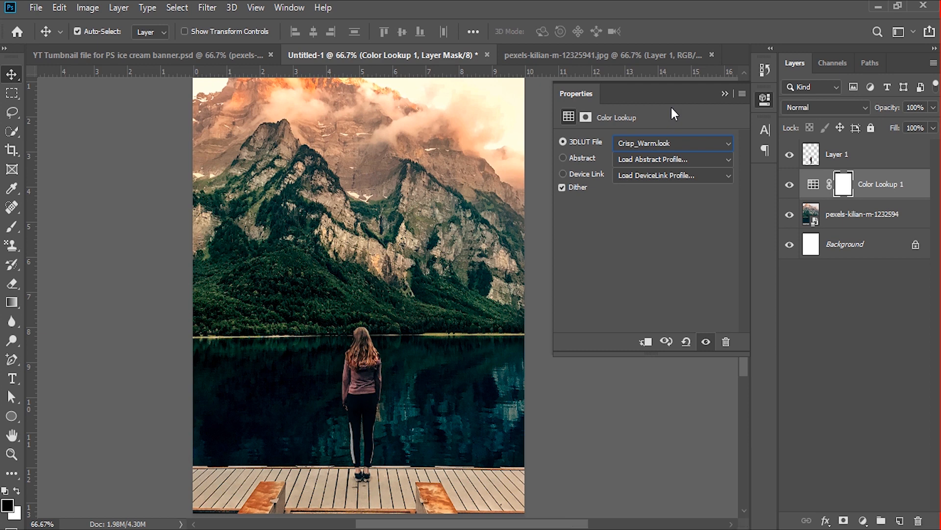
- Clip the Color Lookup adjustment to the mountain lake photo layer and close its properties
left_click(883, 202, "alt")
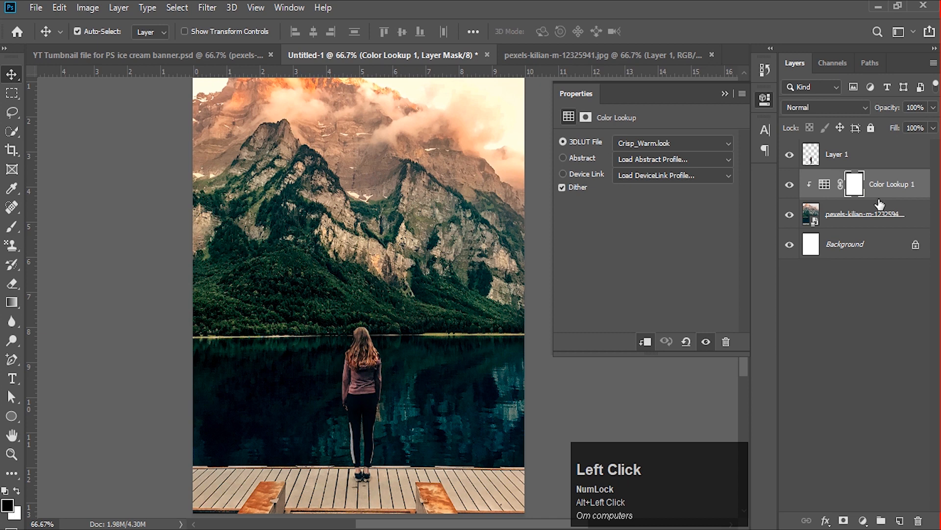
left_click(724, 93)
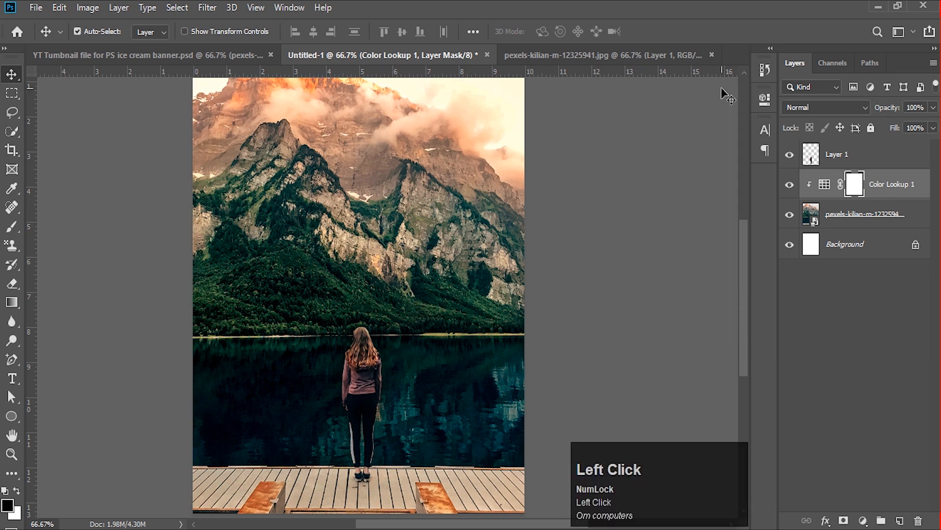
- With the Pen tool in Shape mode, draw a cream light-beam shape about 697 px wide and 662 px high over the mountains, above Layer 1
left_click(831, 159)
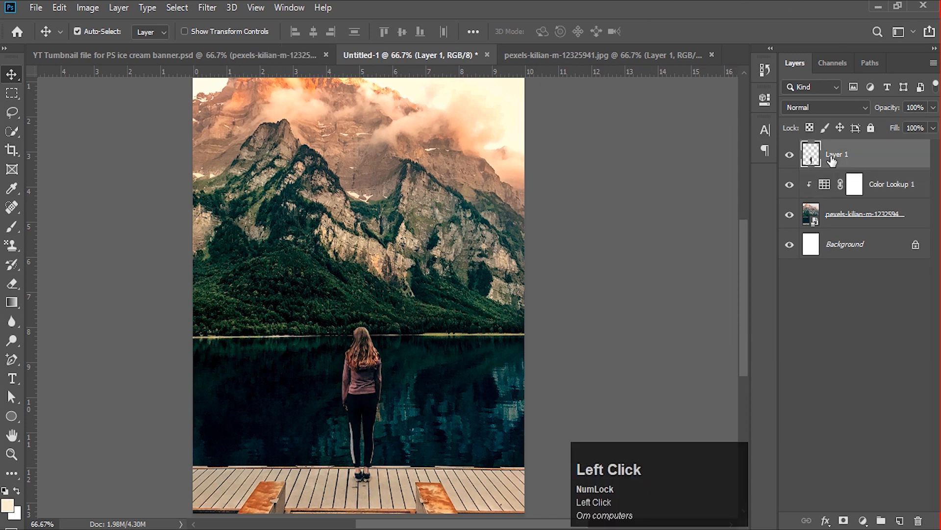
scroll(596, 255, "up", 2)
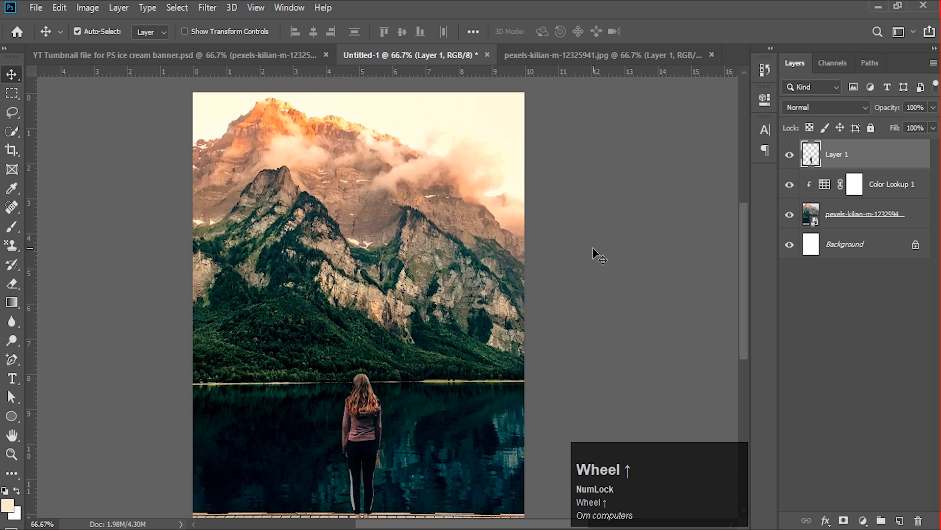
scroll(596, 255, "down", 1)
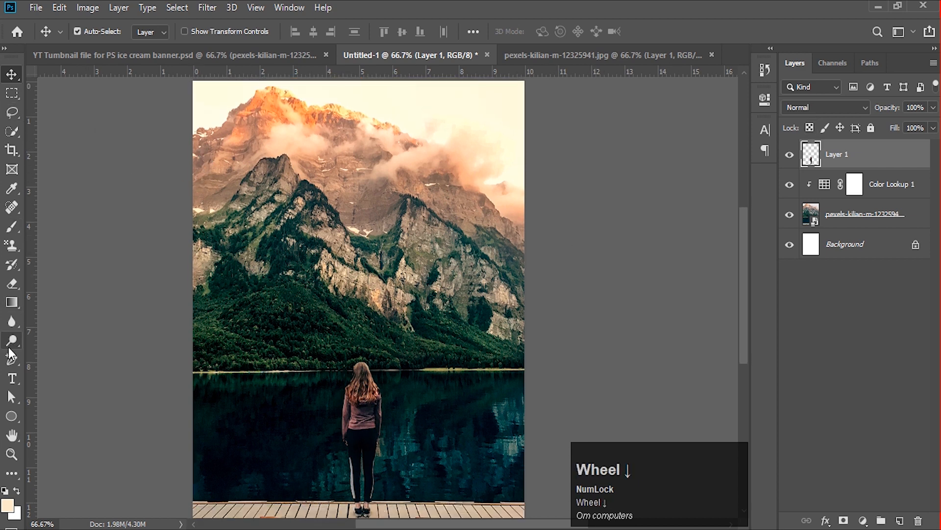
left_click_drag(11, 360, 58, 359)
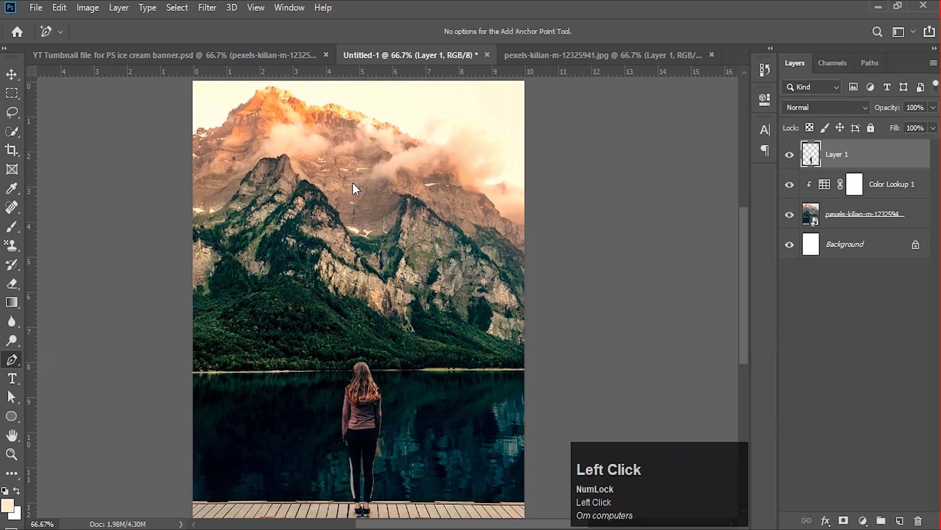
left_click(274, 91)
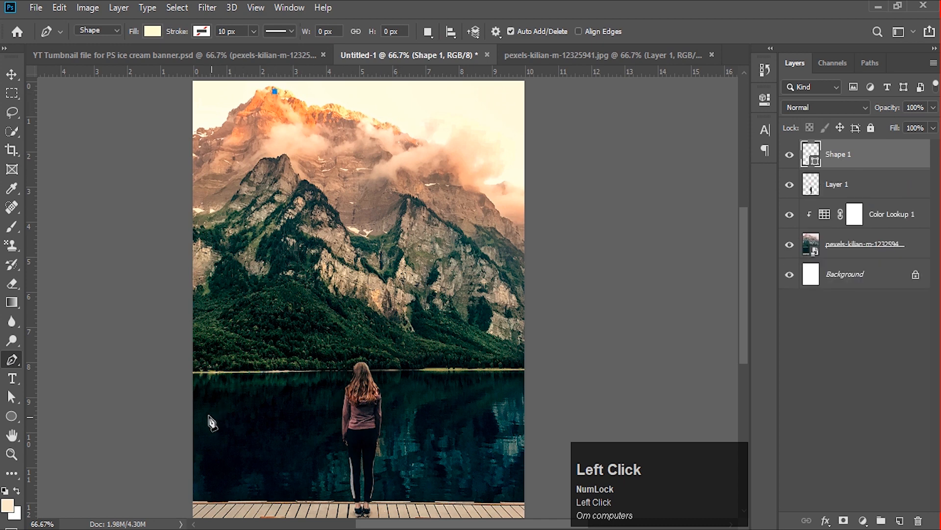
left_click(200, 393)
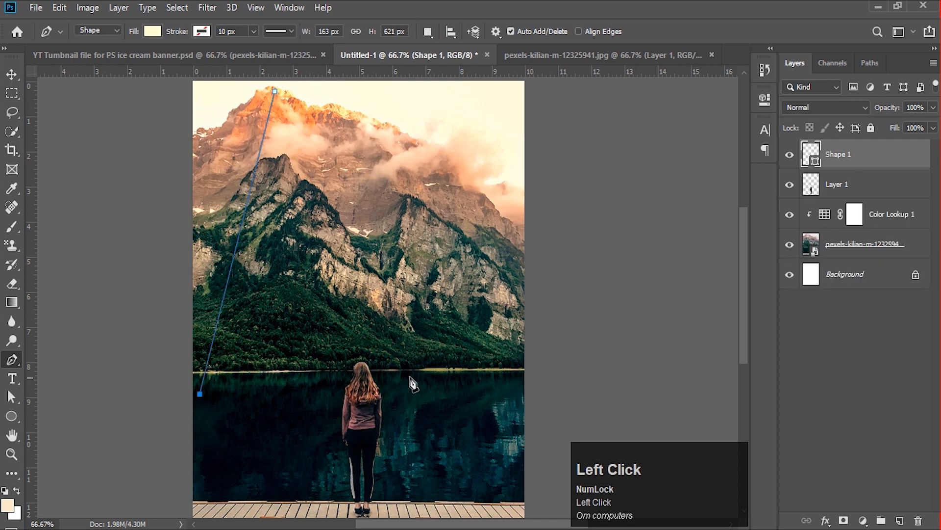
left_click(521, 359)
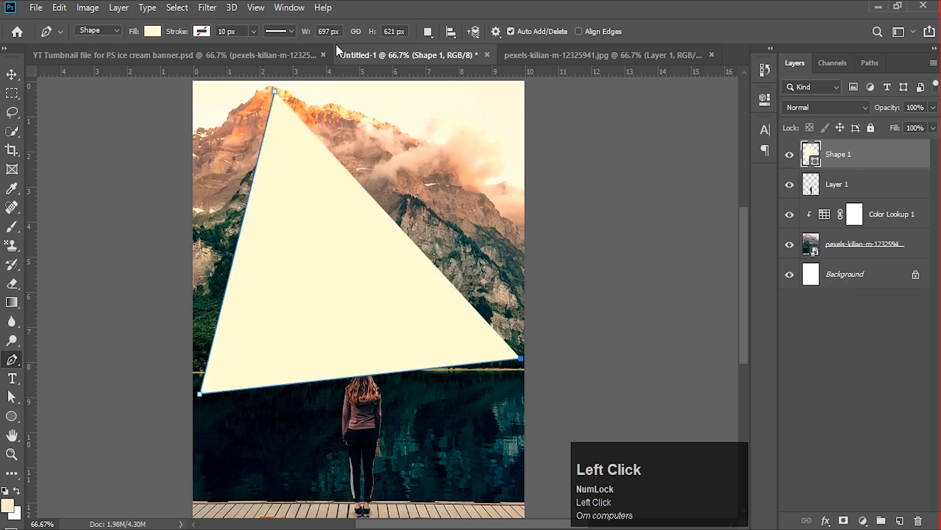
left_click(335, 91)
left_click_drag(275, 91, 258, 143)
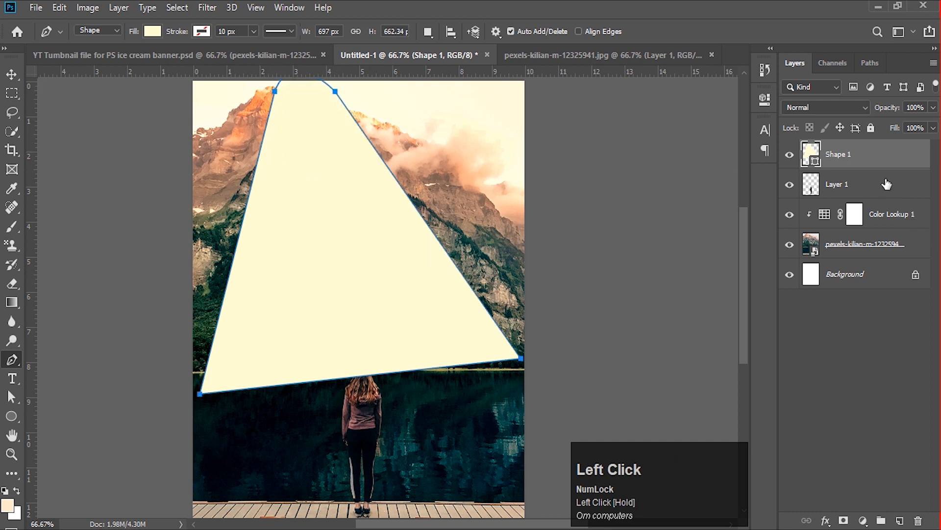
- Keep the beam shape's blend mode at Normal, rasterize it, and apply a Gaussian Blur with a 66.8 pixel radius
left_click(848, 107)
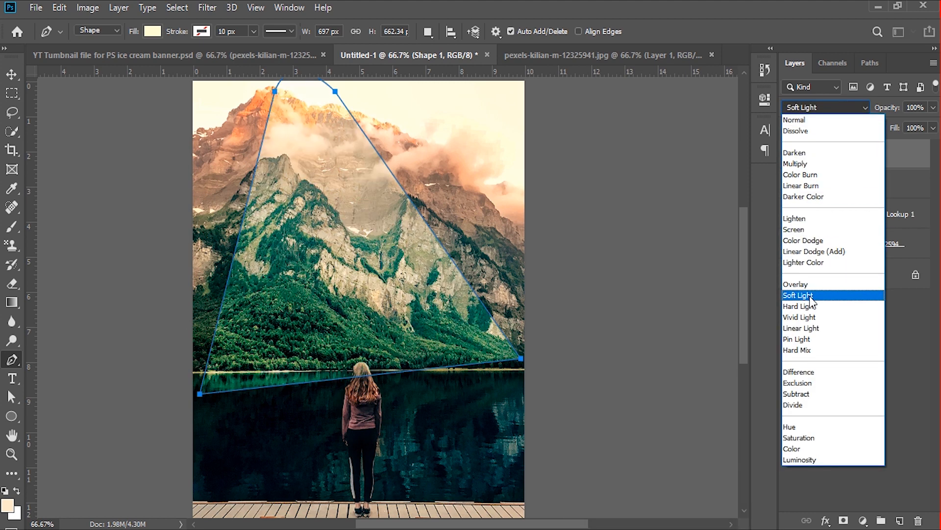
left_click(796, 120)
left_click(206, 8)
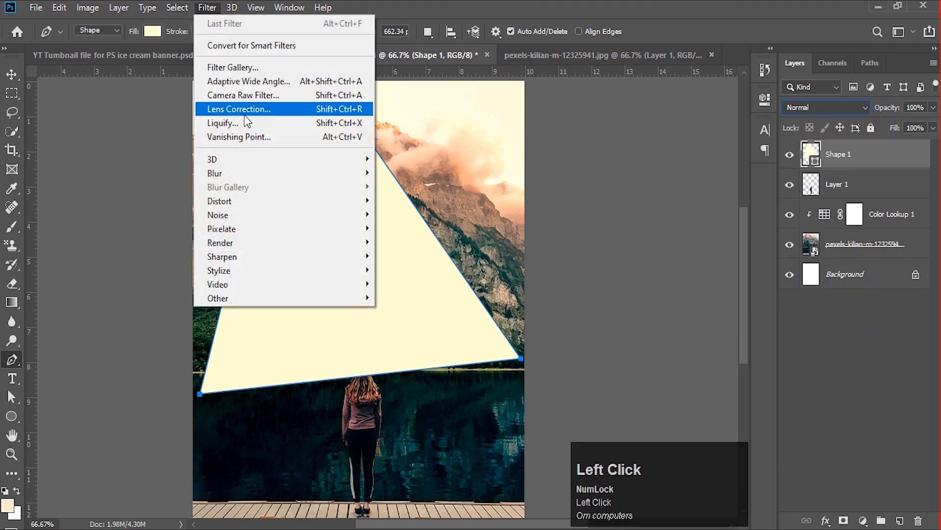
mouse_move(346, 180)
left_click(417, 242)
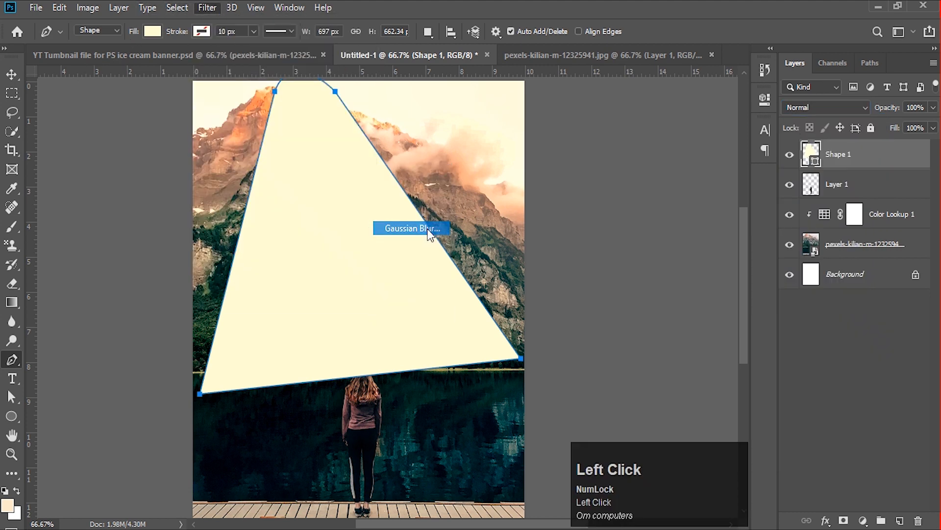
left_click(552, 211)
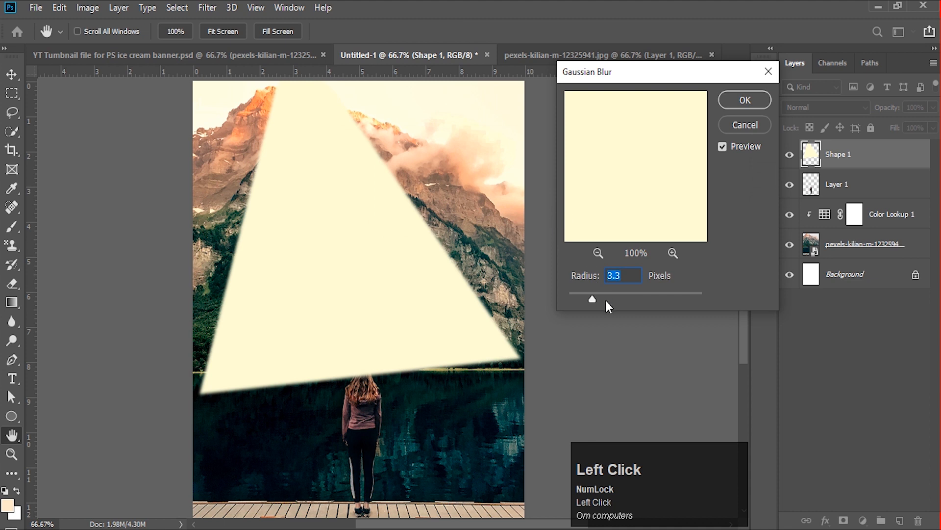
left_click_drag(607, 301, 657, 301)
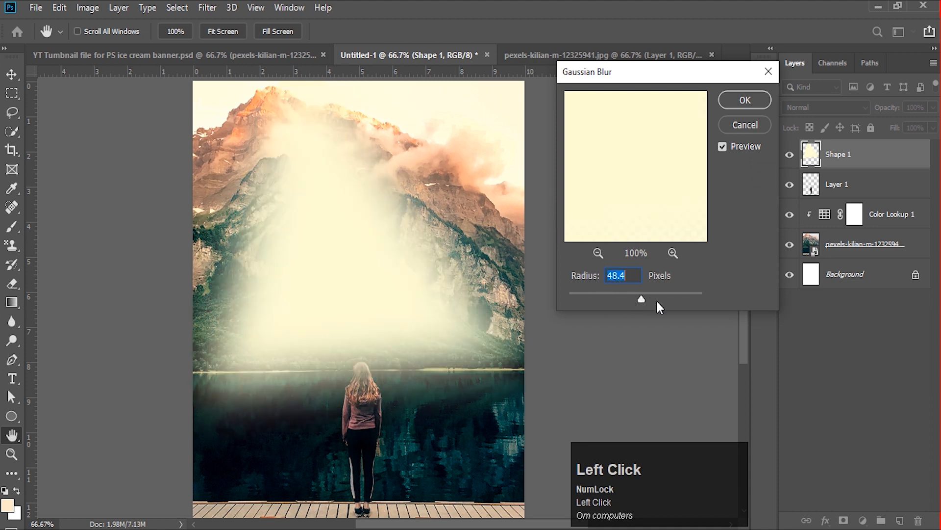
left_click(650, 297)
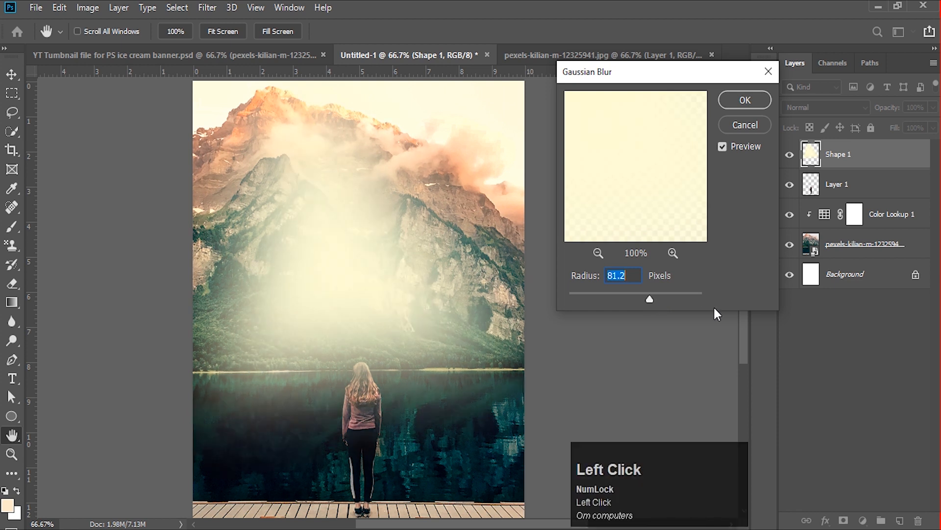
left_click(648, 297)
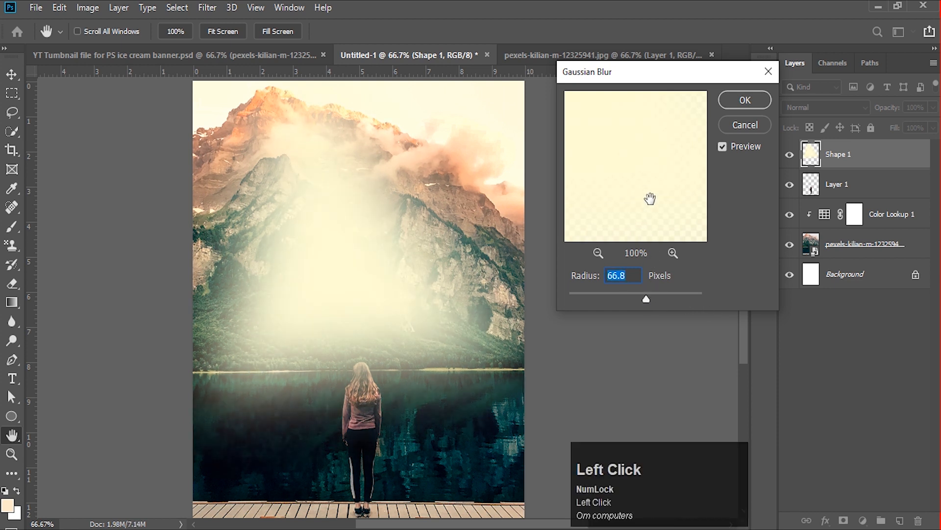
left_click(737, 97)
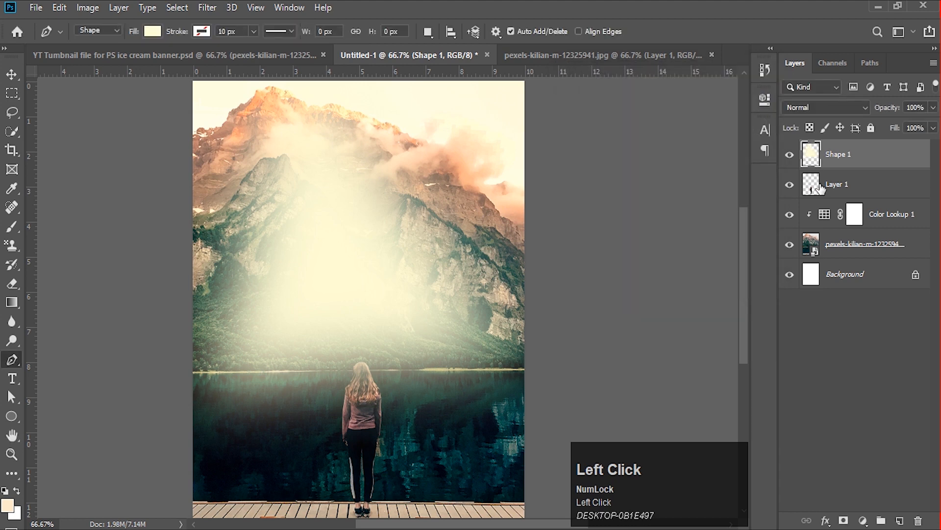
- Set the blurred shape's blend mode to Linear Dodge (Add) and move the woman cutout layer above it
left_click(852, 108)
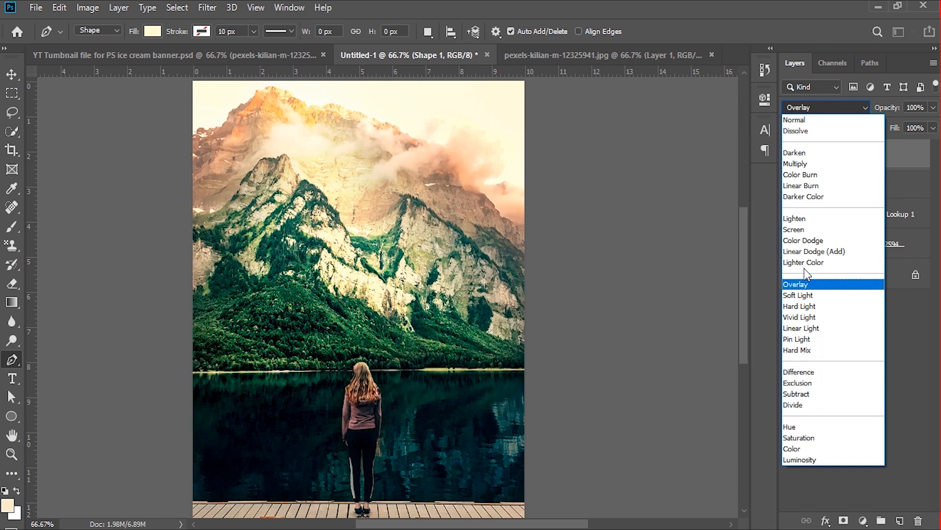
left_click(807, 251)
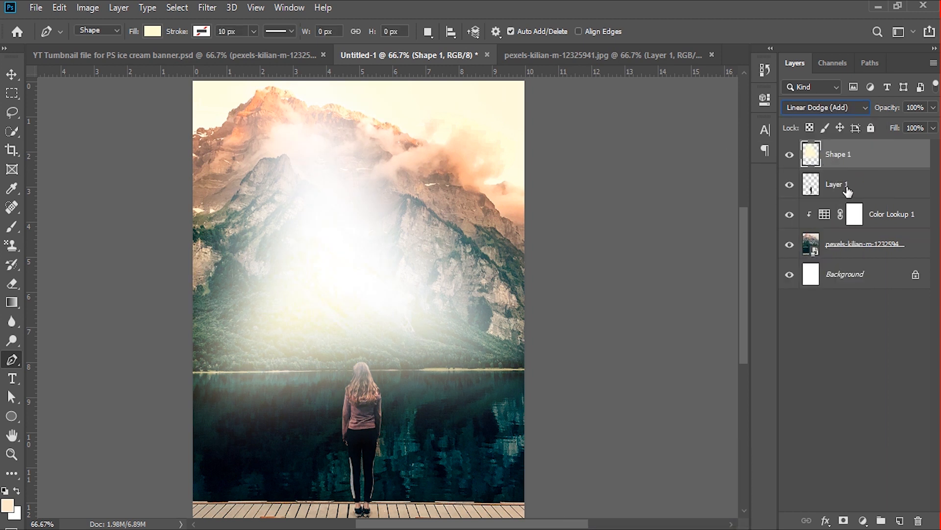
left_click_drag(848, 190, 848, 156)
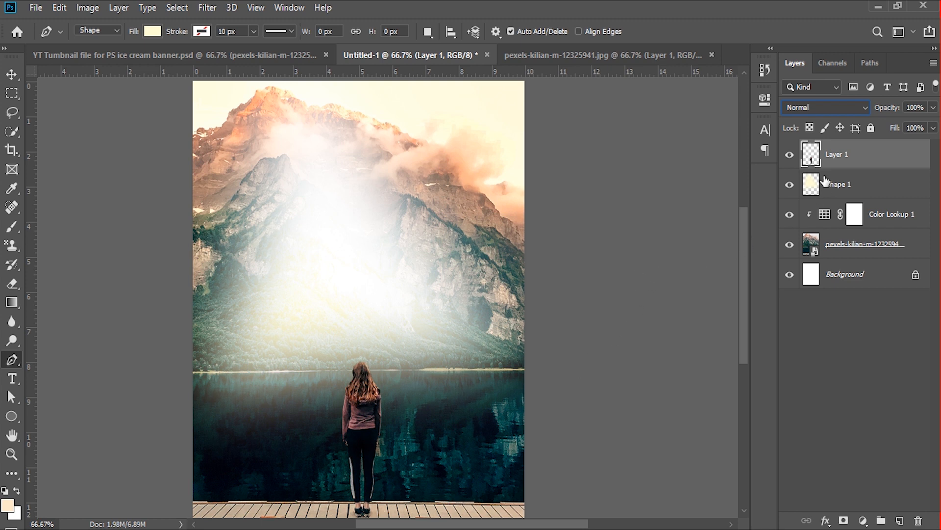
- Add a new layer on top and paint one soft 150 px brush dab in #fff5e4 over the woman's head
left_click(900, 520)
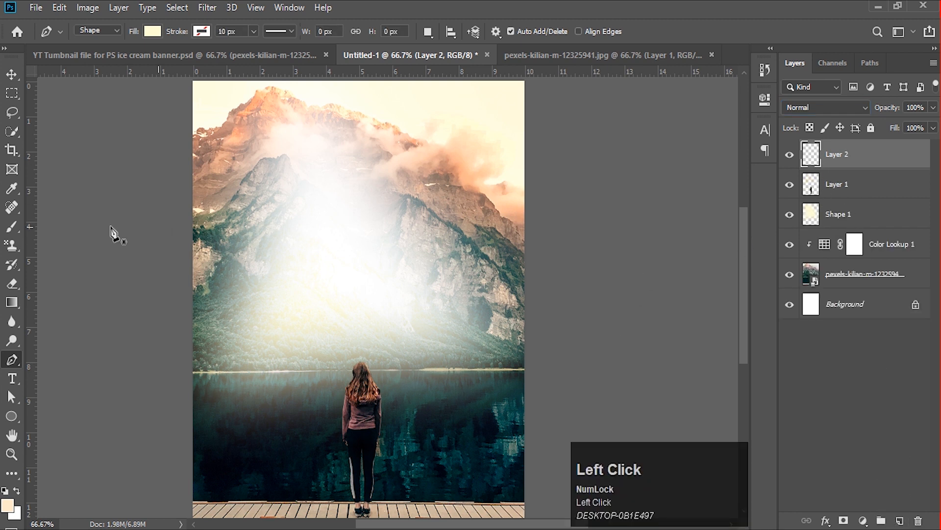
left_click(12, 228)
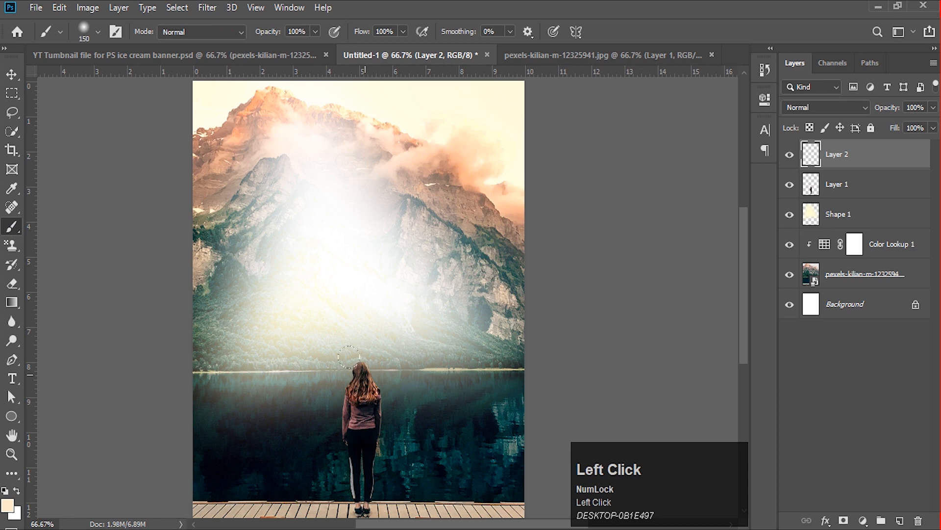
left_click(5, 505)
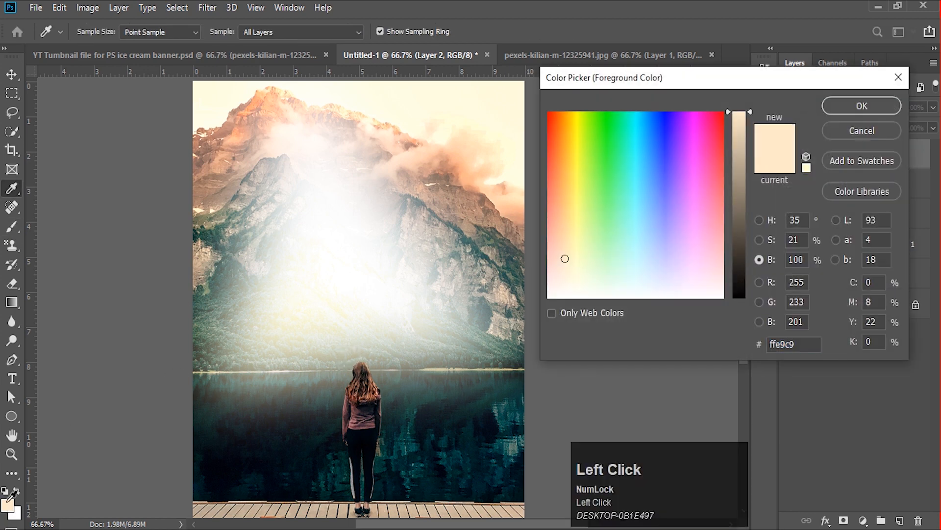
left_click(568, 276)
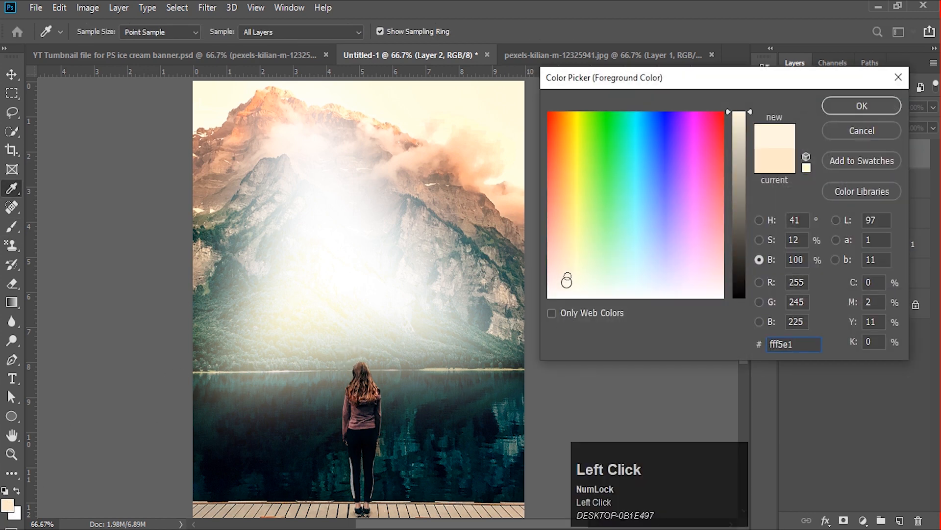
left_click(566, 284)
left_click(566, 278)
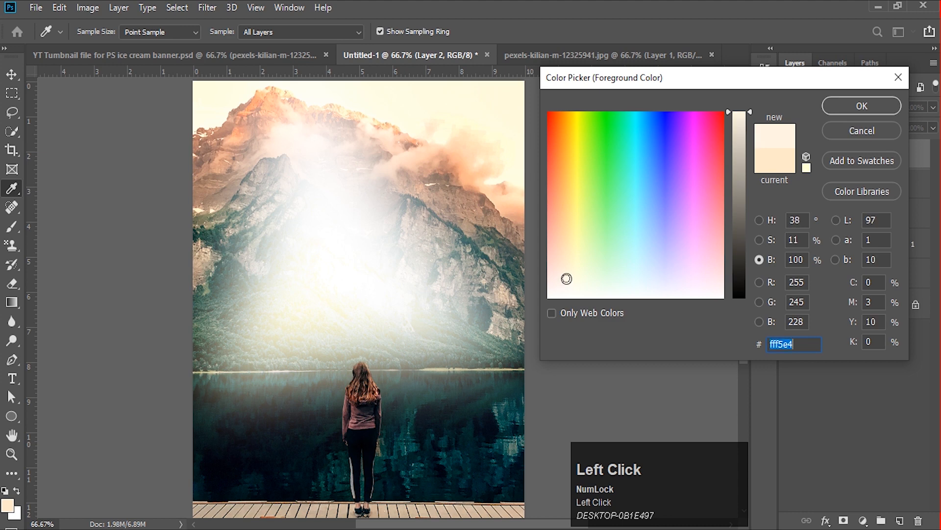
left_click(861, 106)
key("b")
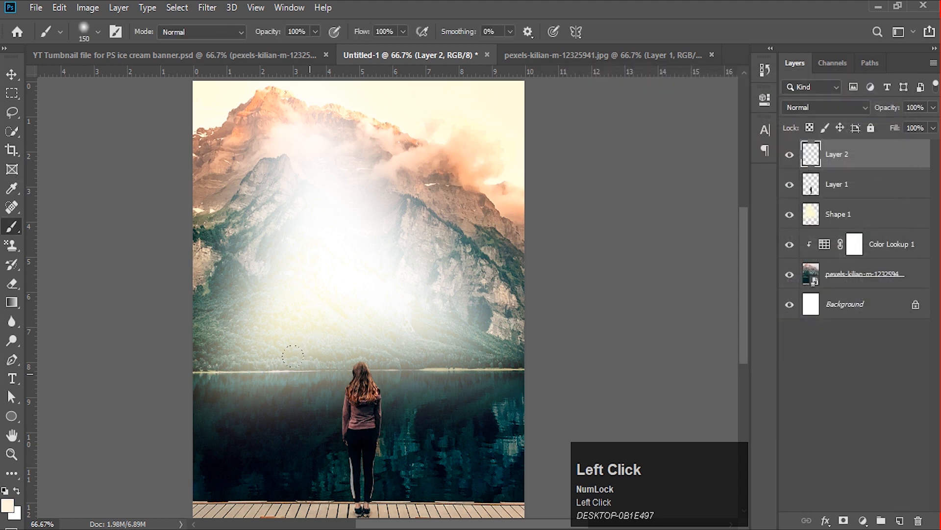
left_click(357, 364)
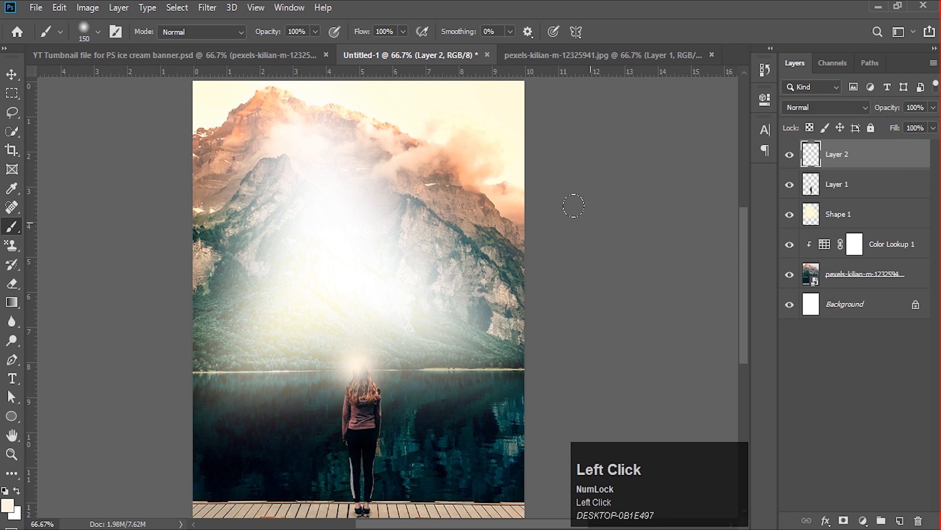
- Scale the glow dab down to 73.03%, place it at X 360 px, Y 576 px over the head, and apply the transform
left_click(827, 169)
key("ctrl+t")
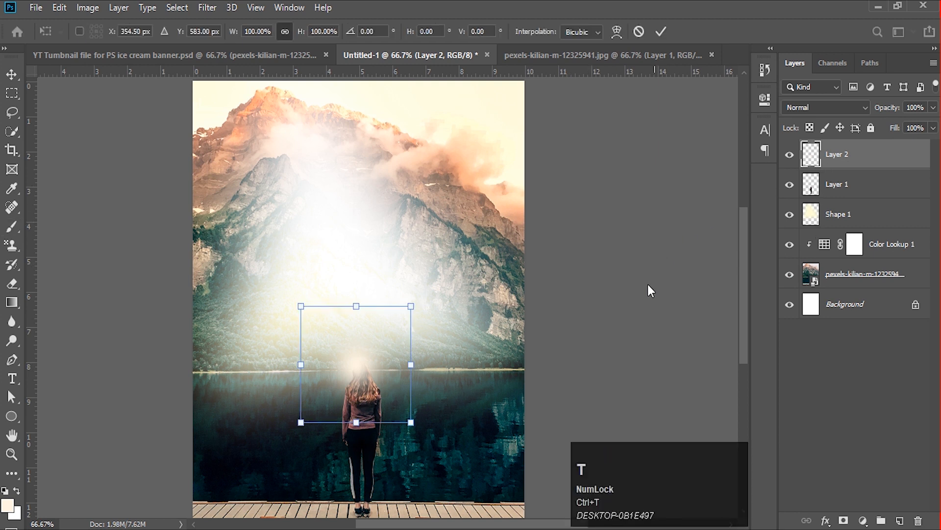
left_click_drag(411, 363, 387, 363)
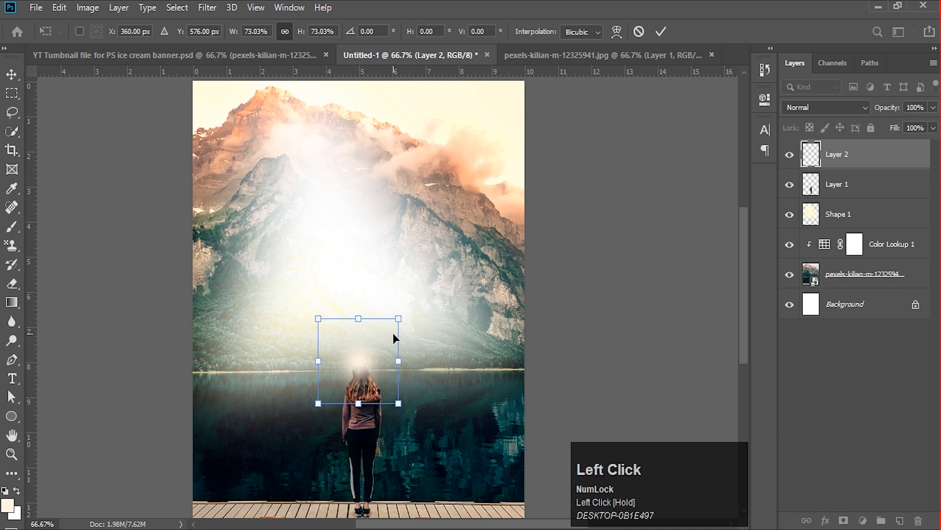
double_click(374, 361)
- Warp the glow dab, pulling its top edge inward and its sides and lower corners down around the woman's head, and apply the warp
key("ctrl+t")
right_click(376, 362)
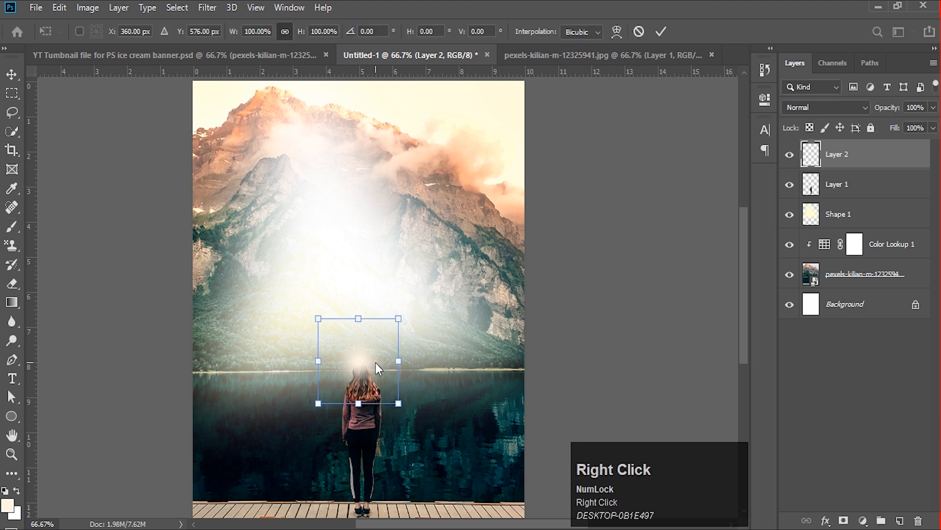
left_click(458, 249)
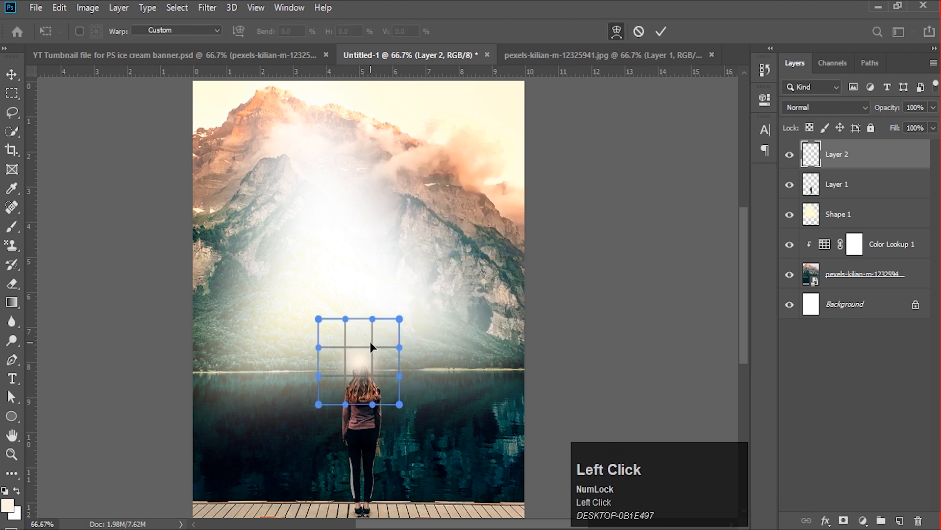
left_click_drag(371, 319, 336, 415)
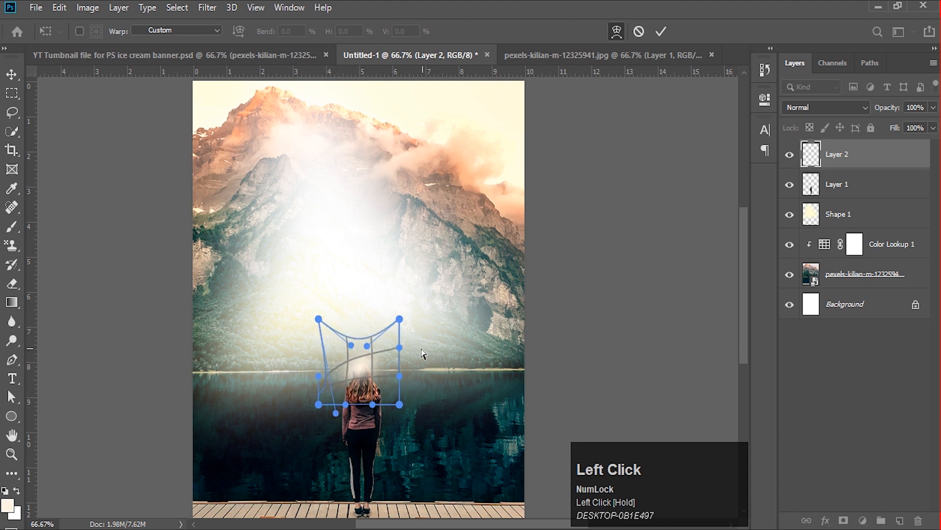
left_click_drag(399, 348, 376, 426)
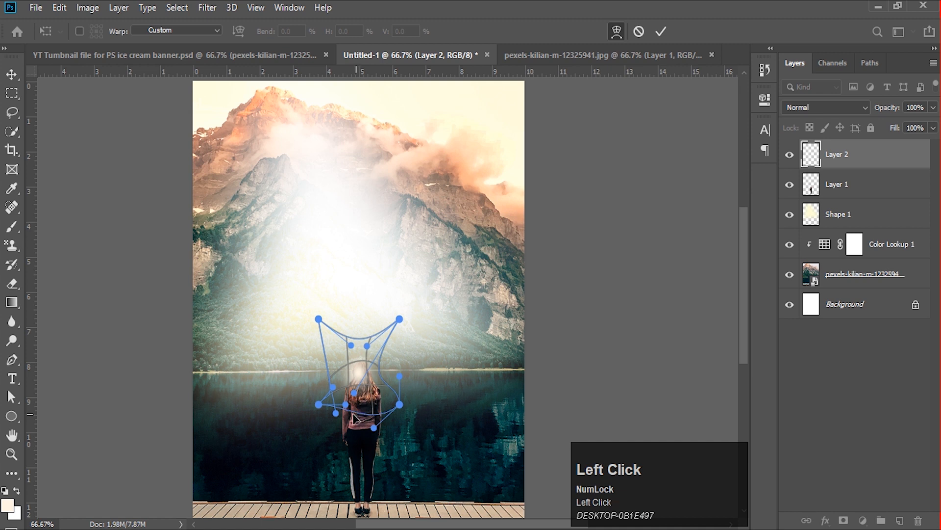
left_click_drag(318, 405, 343, 436)
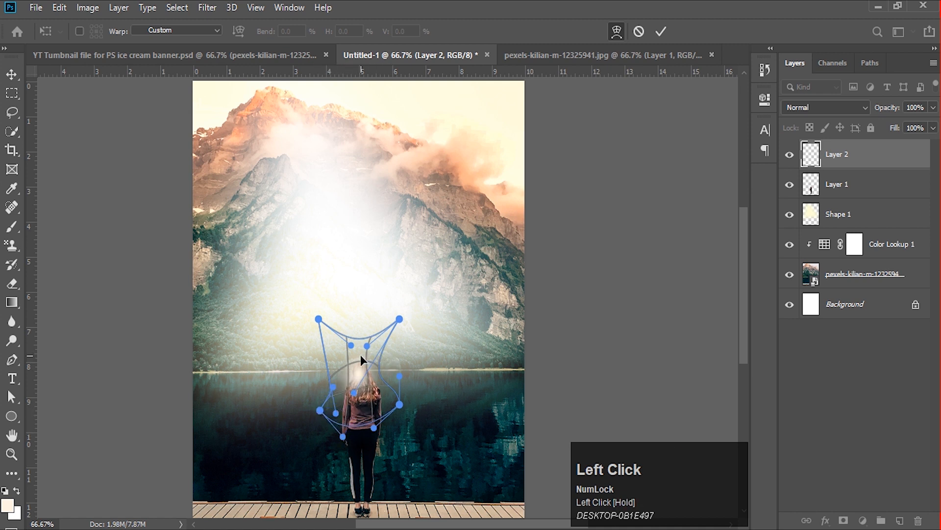
left_click_drag(358, 363, 361, 354)
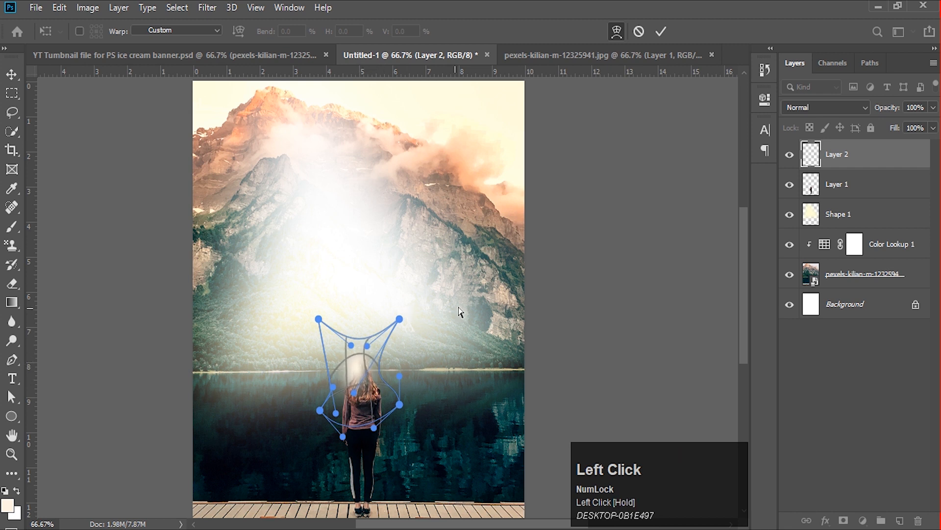
key("Return")
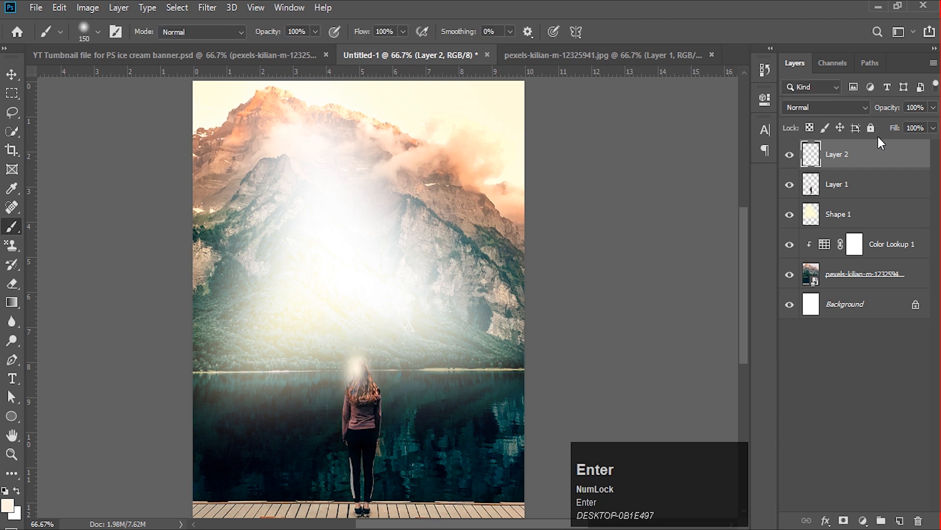
- Set the glow dab layer's blend mode to Overlay
left_click(844, 107)
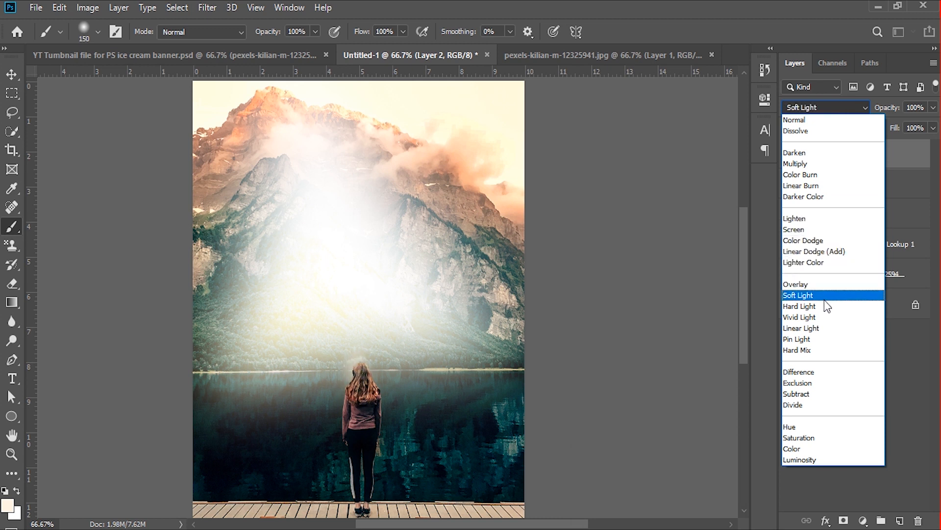
key("Up")
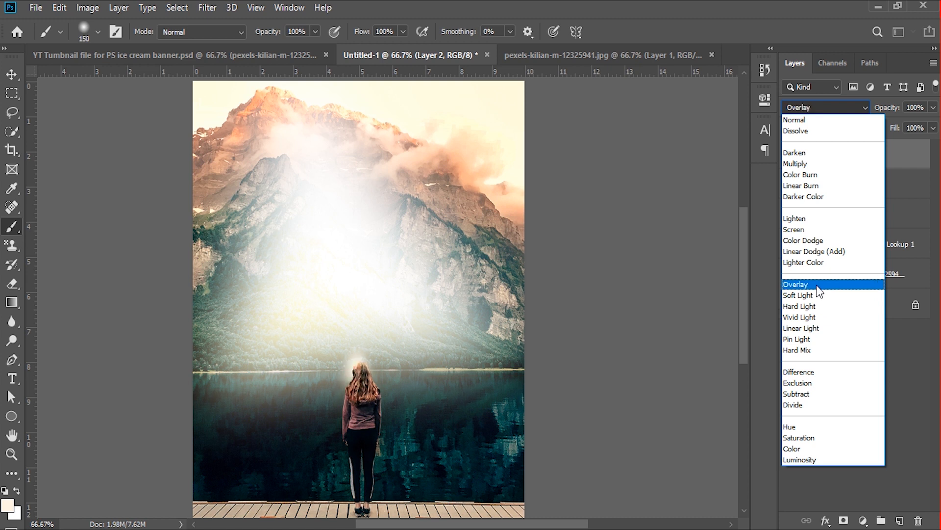
left_click(804, 285)
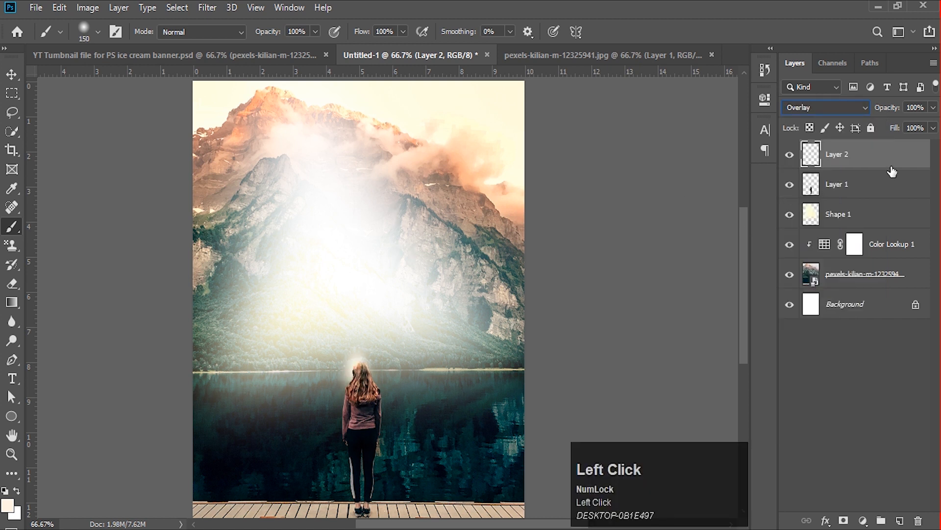
- Nudge the Overlay glow to X 362 px, Y about 598 px above the woman's head and apply the transform
key("ctrl+t")
key("Down")
key("Down")
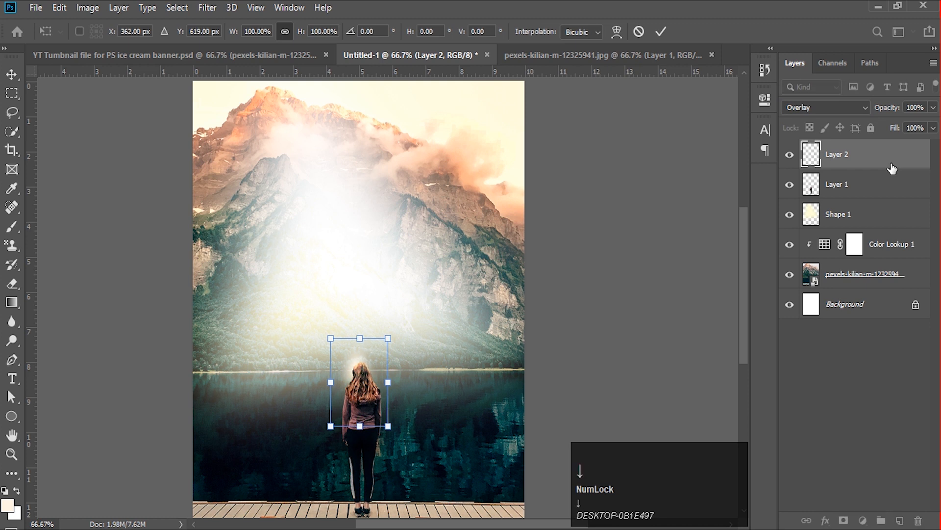
key("Down")
key("Down")
key("Down")
key("Right")
key("Up")
key("Up")
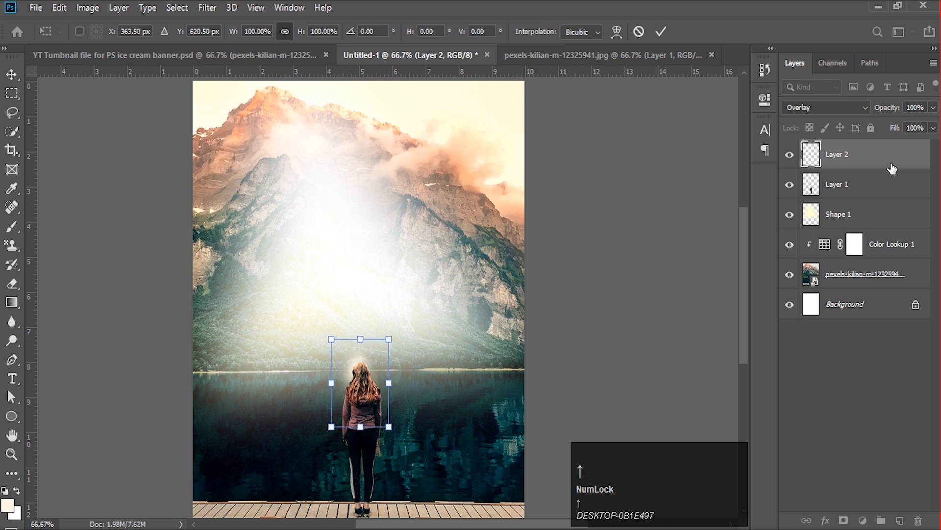
key("Up")
key("Up")
key("Up")
key("Up")
key("Up")
key("Up")
key("Left")
key("Up")
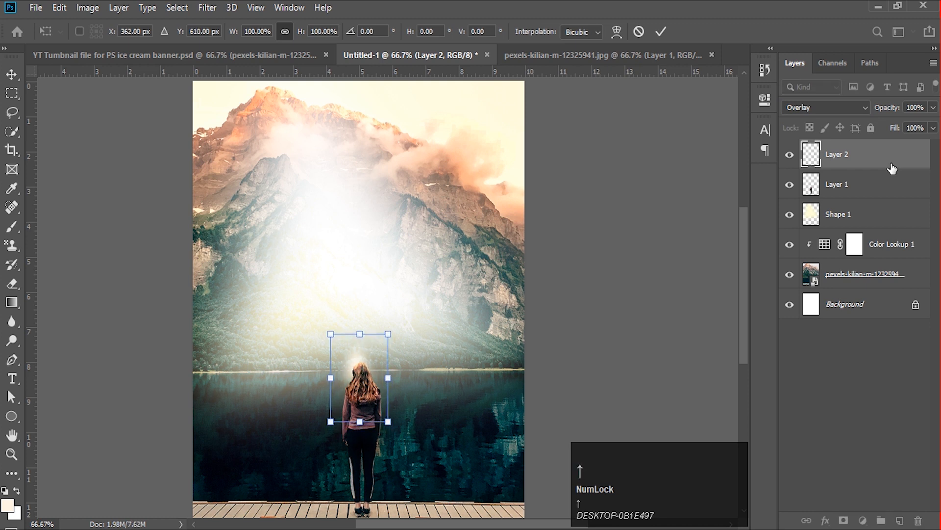
key("Up")
key("Up")
key("Up")
key("Up")
key("Up")
key("Up")
key("Up")
key("Up")
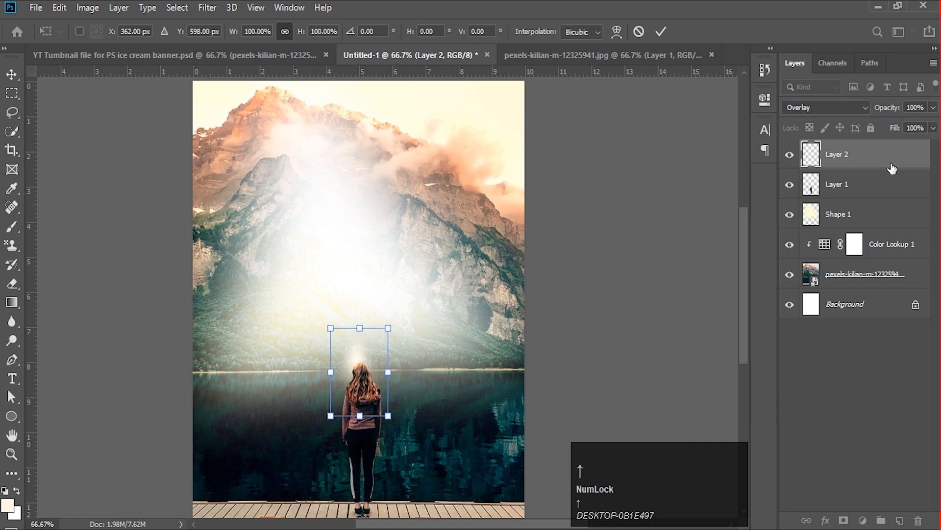
left_click(661, 31)
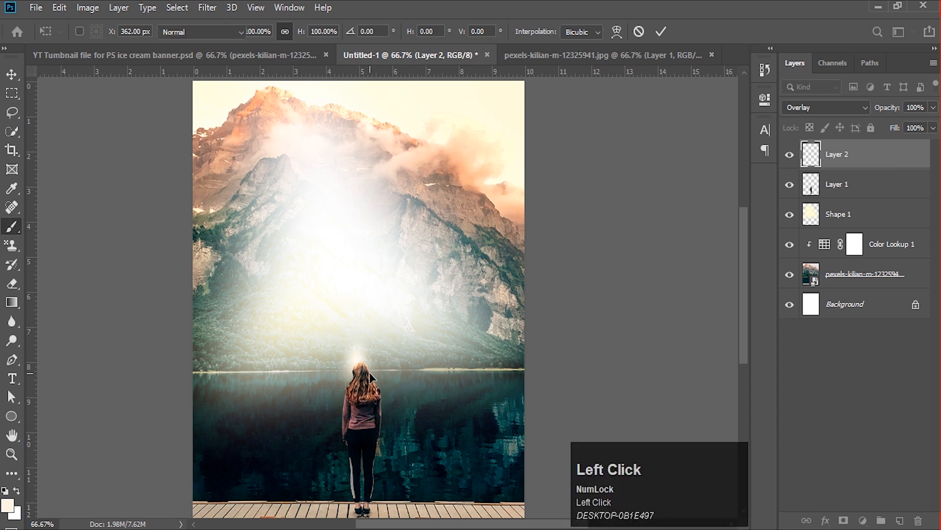
- Try the blend modes from Soft Light through Pin Light on the glow layer and return it to Overlay
left_click(841, 105)
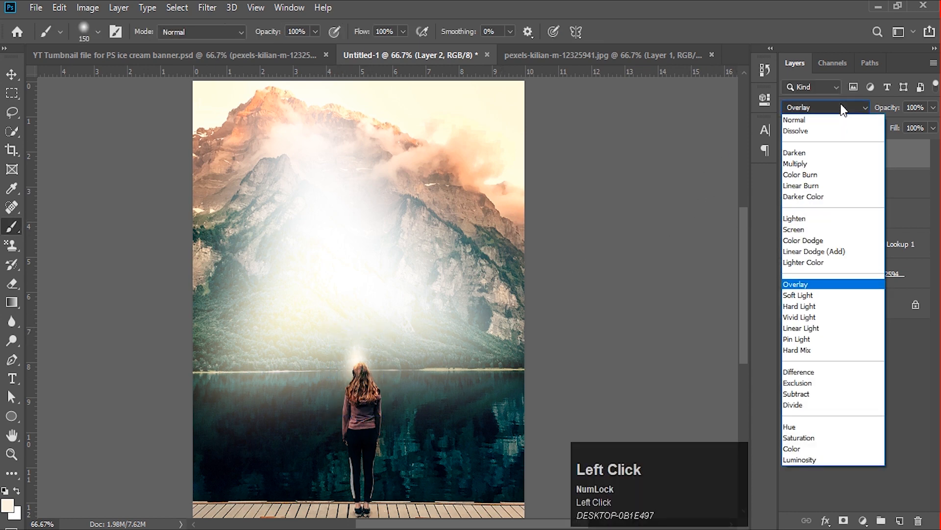
left_click(841, 105)
key("Down")
key("Down")
key("Down")
key("Down")
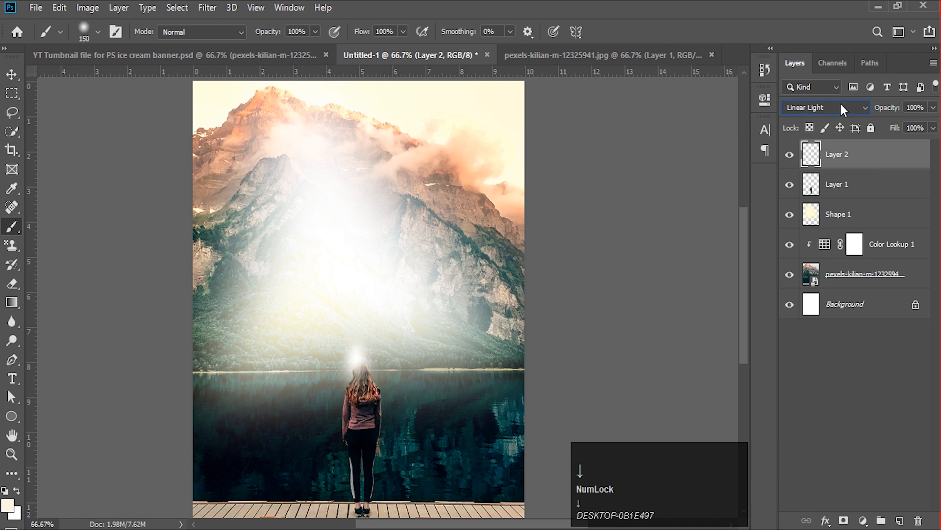
key("Down")
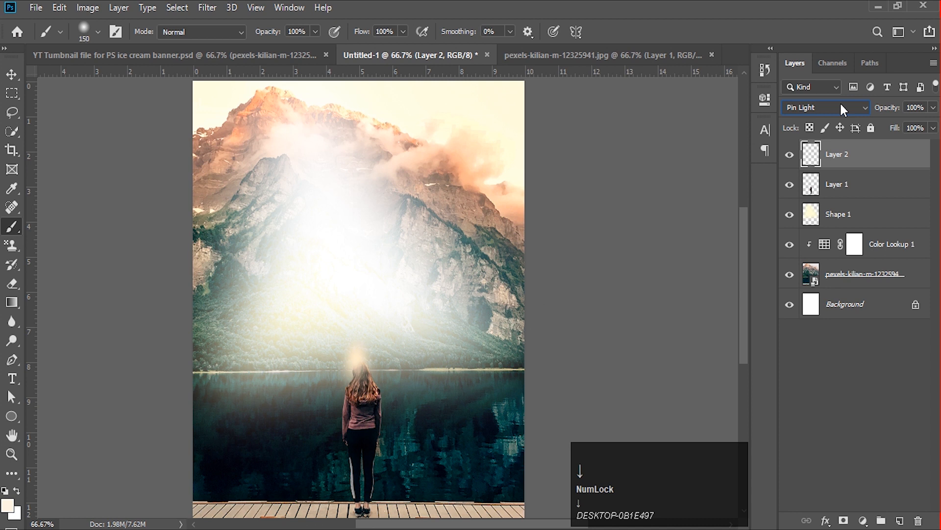
key("Up")
key("Up")
key("Up")
key("Up")
key("Up")
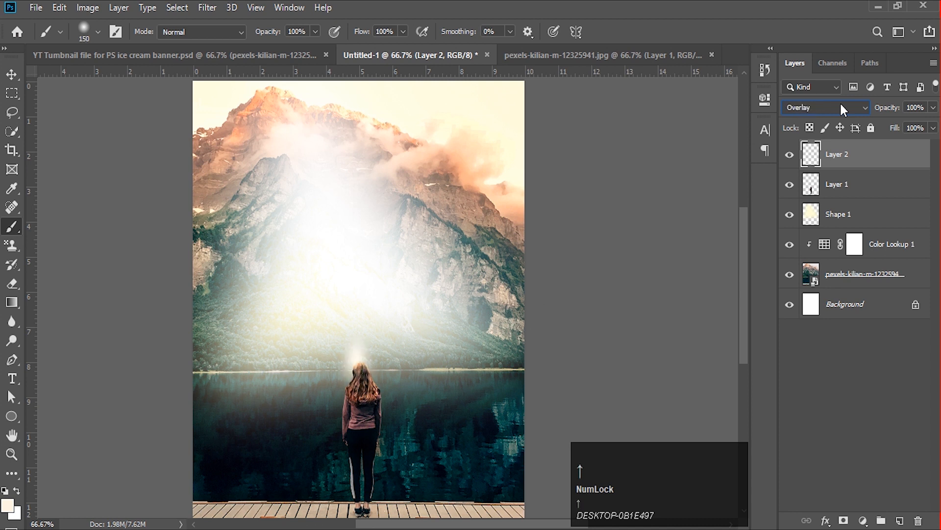
- Squash the glow vertically from its upper and lower edges so it hugs the woman's head, and apply the transform
left_click(12, 74)
key("ctrl+t")
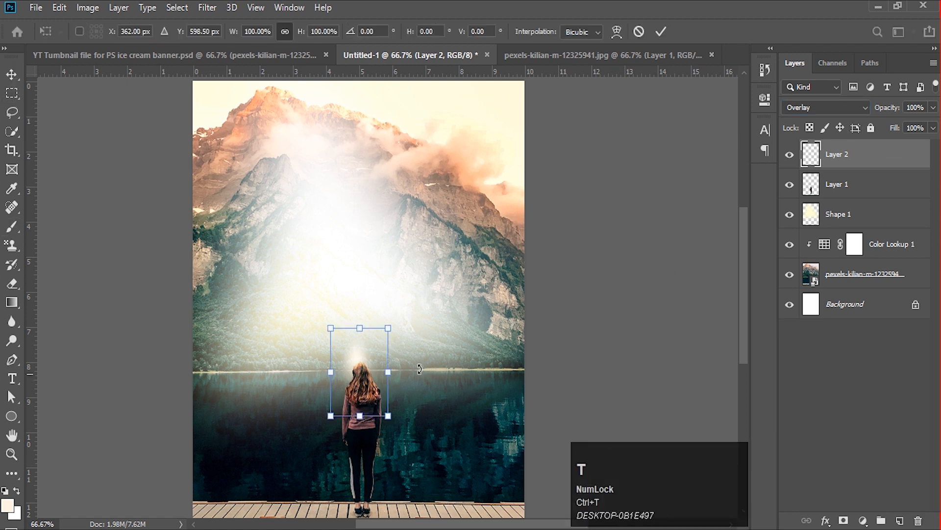
left_click_drag(363, 327, 361, 347)
left_click_drag(360, 415, 368, 369)
key("Return")
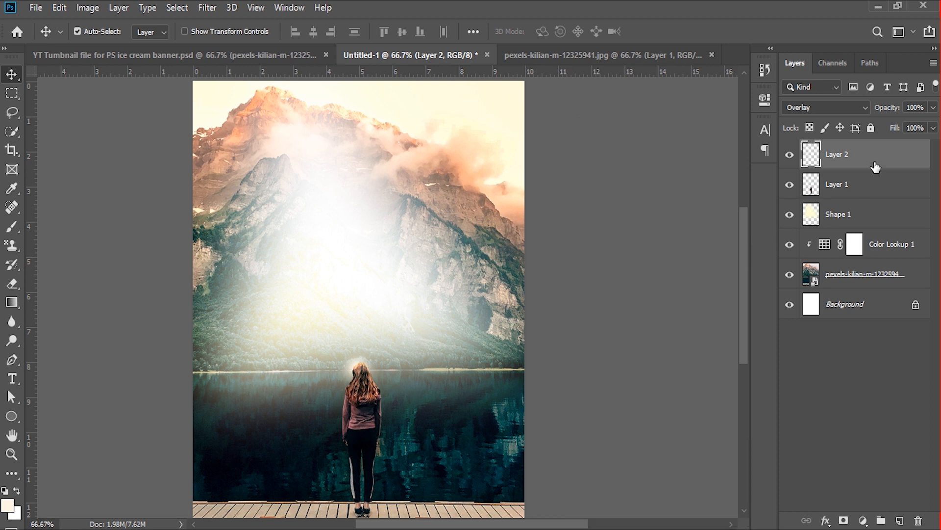
- Reposition the squashed glow to X 369.50 px, Y 605.50 px around the woman's head and apply the transform
key("Num_Lock")
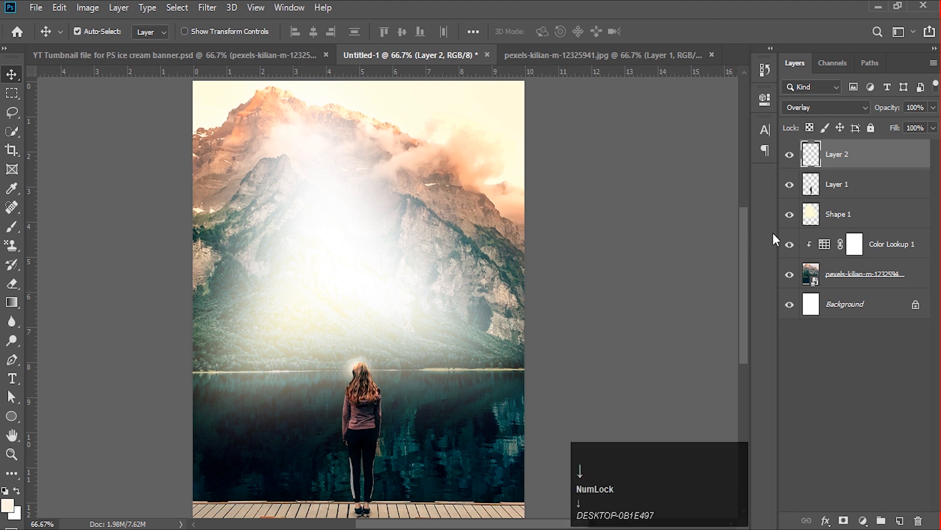
left_click(365, 383)
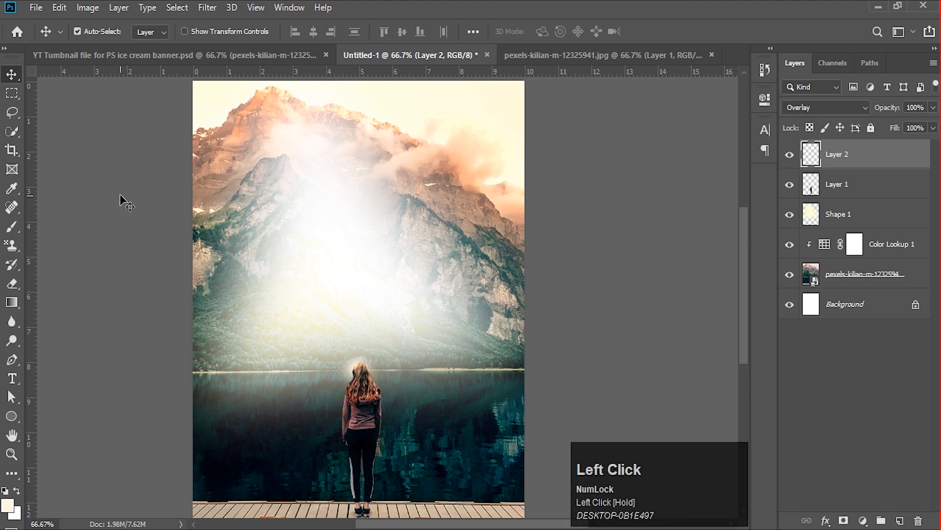
key("ctrl+t")
left_click(380, 389)
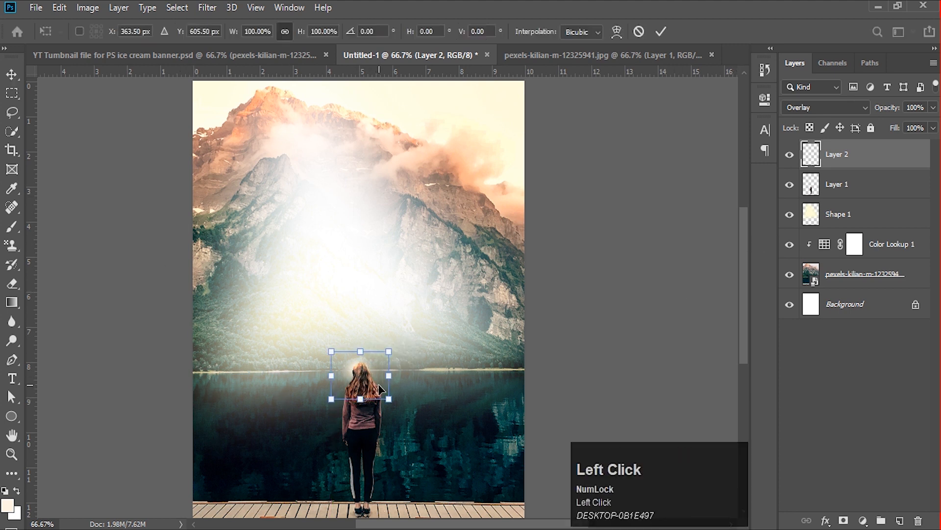
left_click_drag(378, 385, 381, 384)
key("Right")
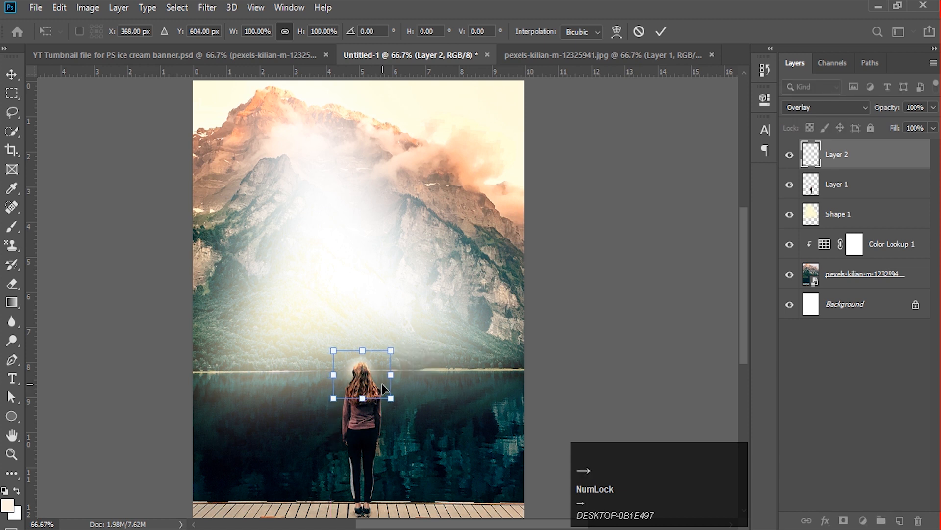
key("Down")
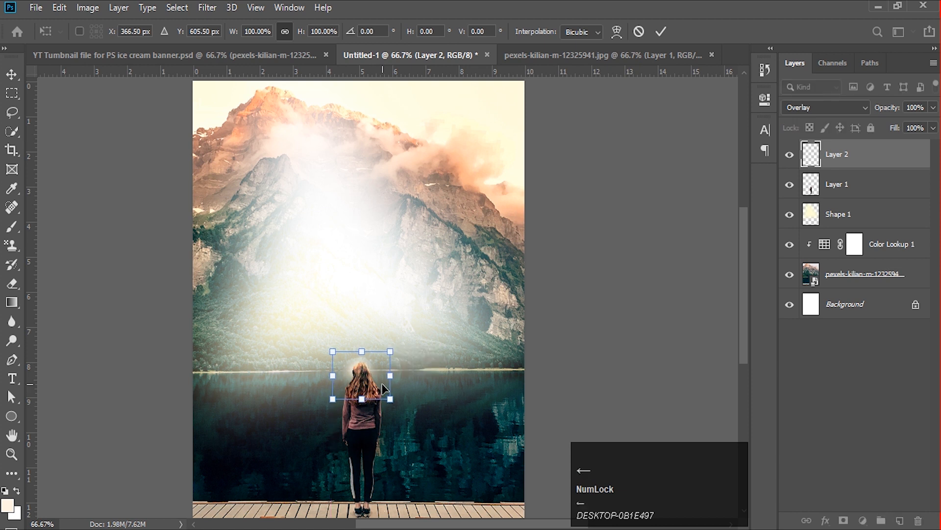
key("Down")
key("Down")
key("Right")
key("Right")
key("Up")
key("Up")
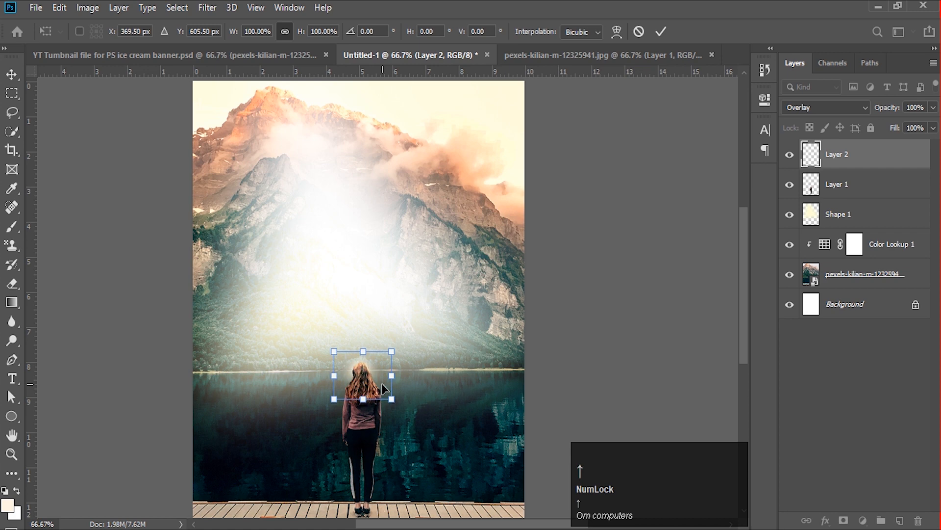
key("Return")
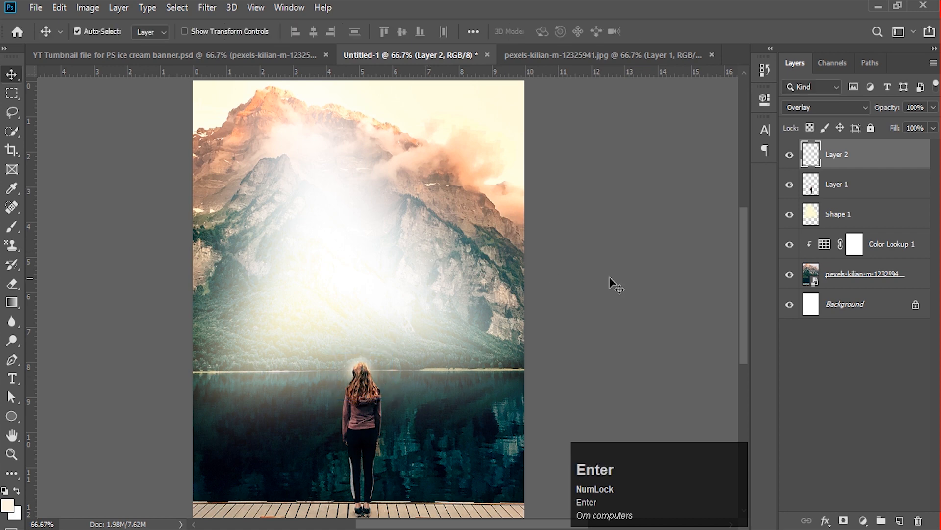
- Duplicate the woman cutout layer and move the copy beneath the original
scroll(603, 292, "down", 3)
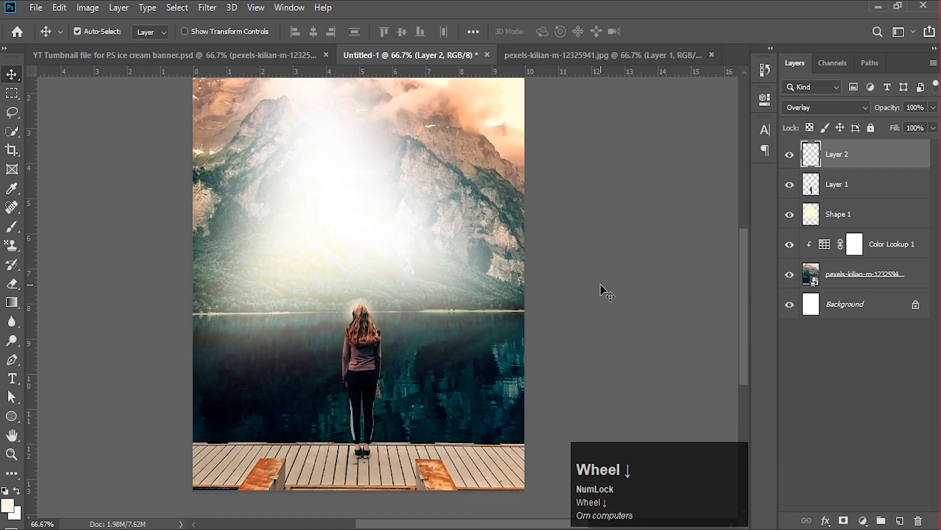
left_click(859, 195)
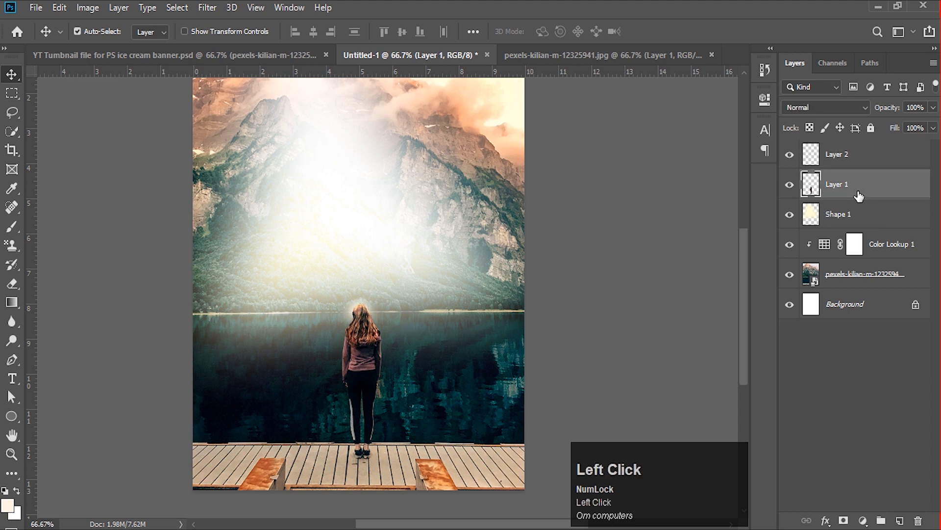
key("ctrl+j")
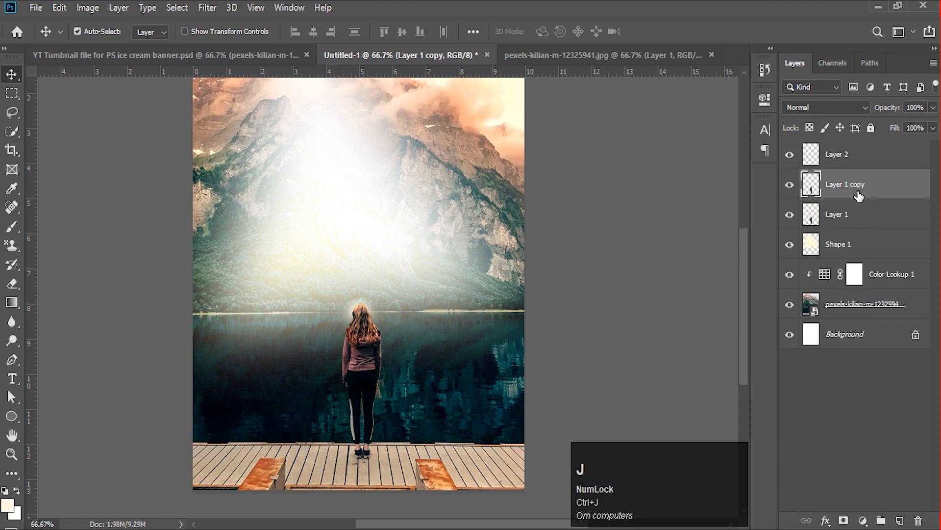
left_click_drag(859, 195, 859, 227)
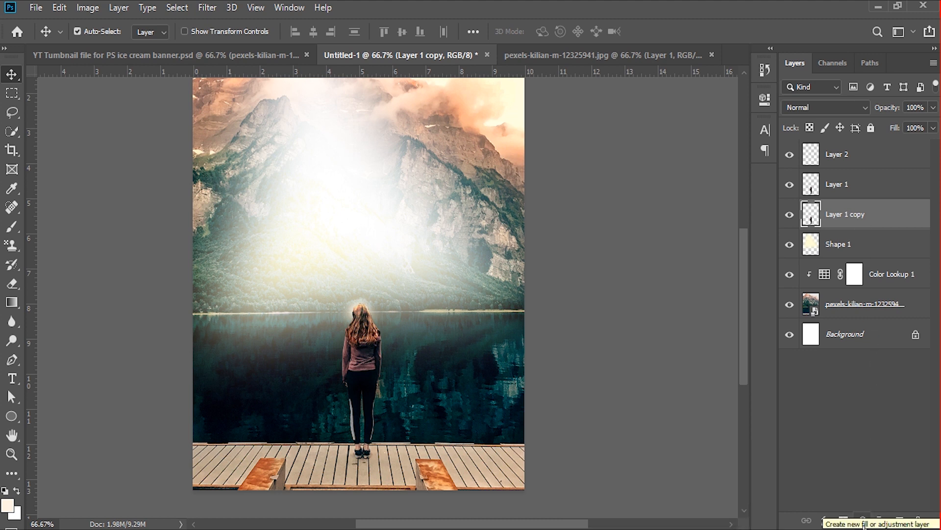
key("ctrl+z")
- Scale the duplicate woman cutout up to 102.16%, nudge it slightly left and down, and apply the transform
key("ctrl+t")
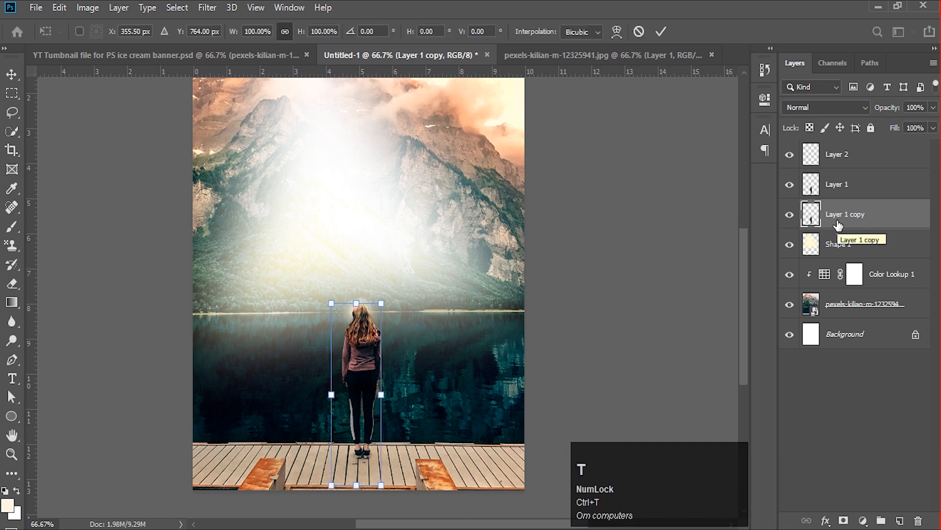
left_click_drag(381, 303, 382, 299)
key("Left")
key("Left")
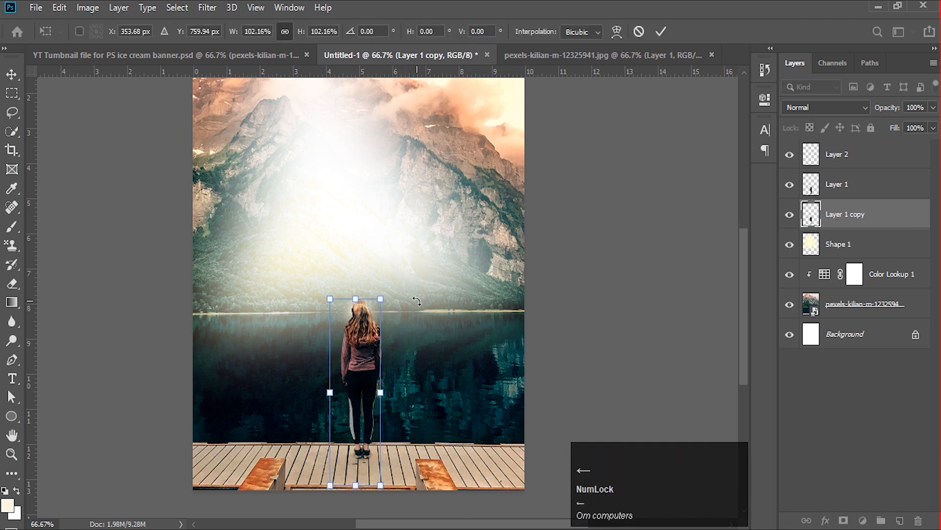
key("Down")
key("Down")
key("Down")
key("Return")
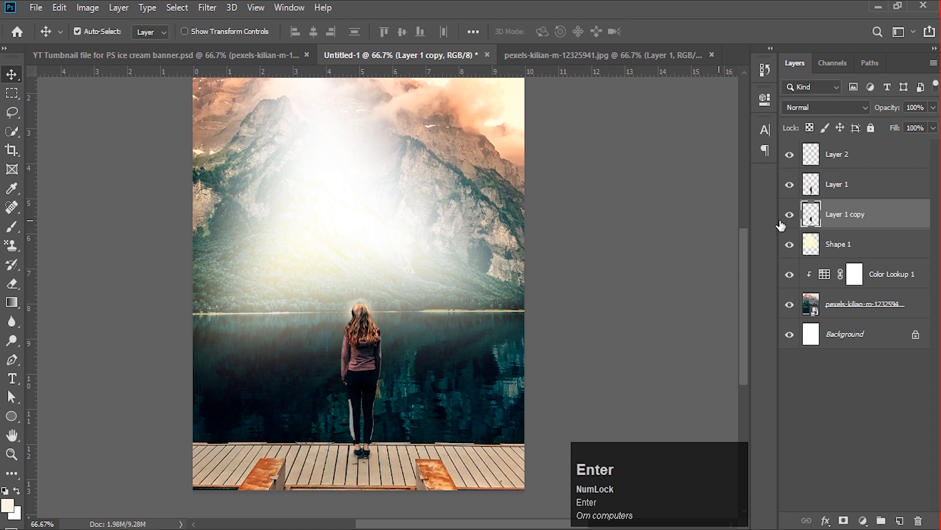
- Add a pale cream Solid Color fill above the duplicate woman cutout and clip it to that layer
left_click(862, 519)
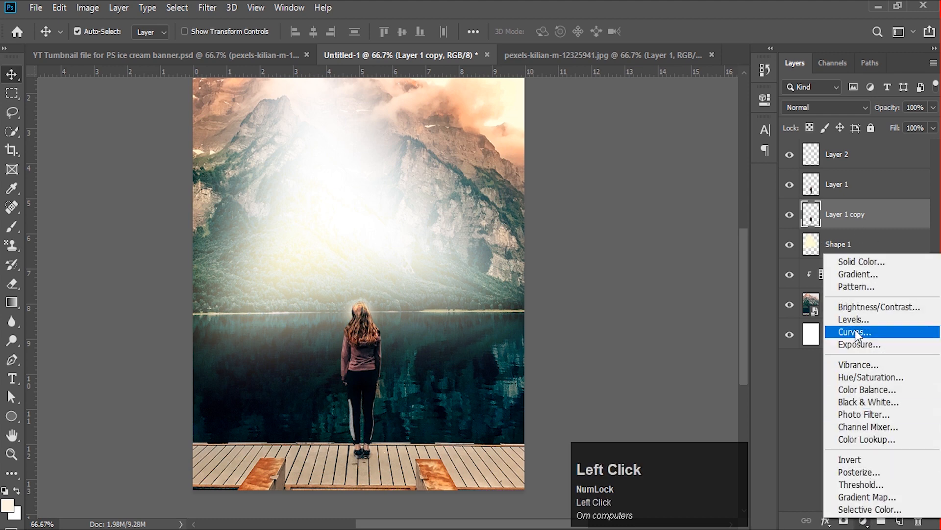
left_click(861, 267)
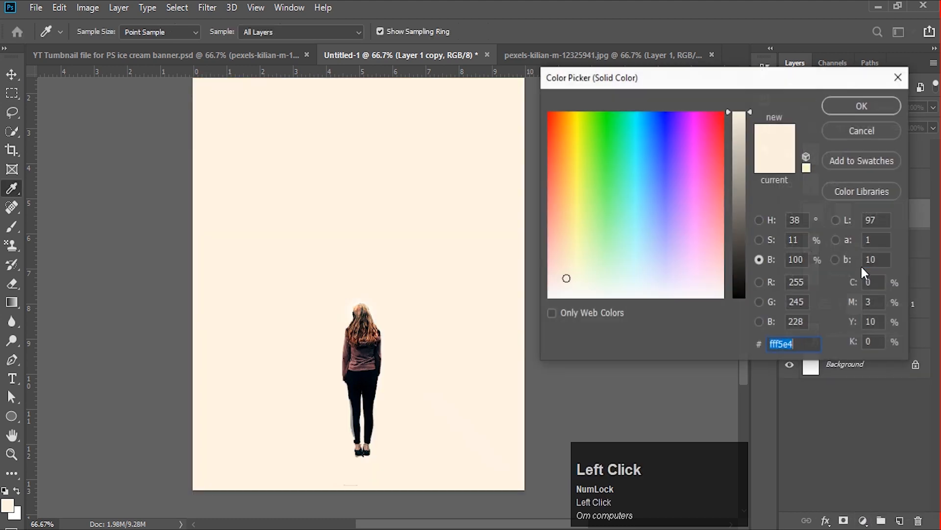
left_click(557, 285)
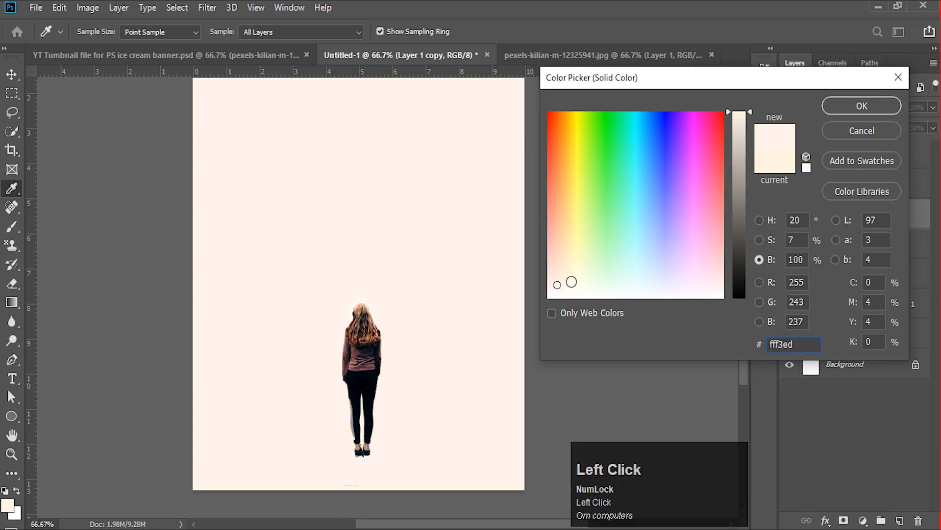
left_click(572, 282)
left_click(828, 103)
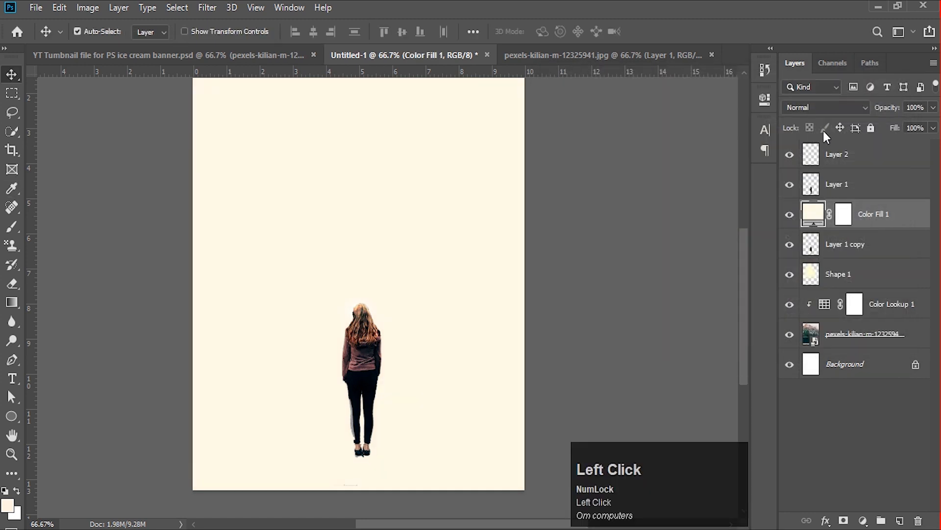
right_click(879, 231)
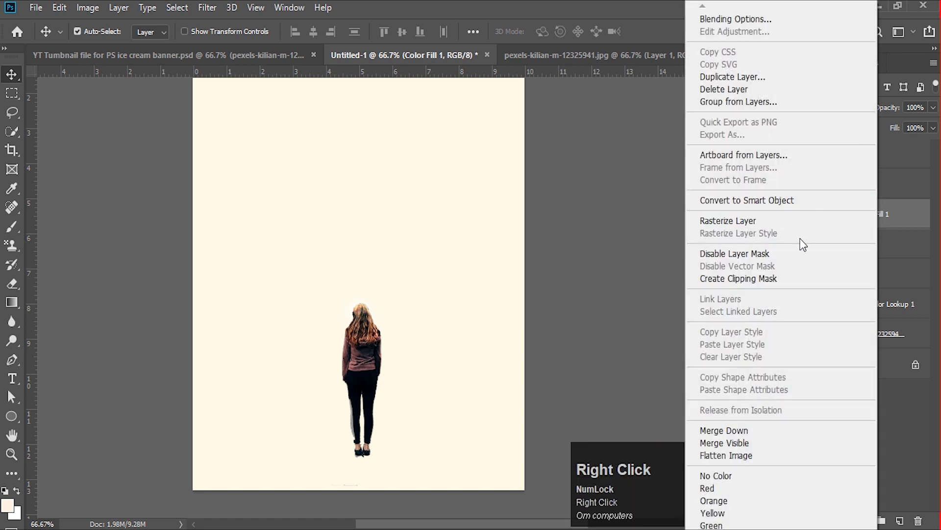
left_click(779, 278)
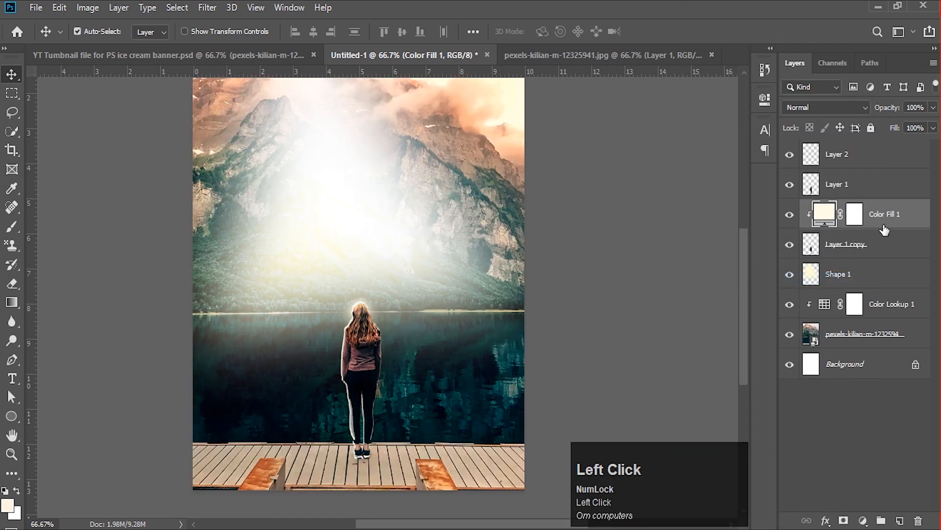
left_click(208, 7)
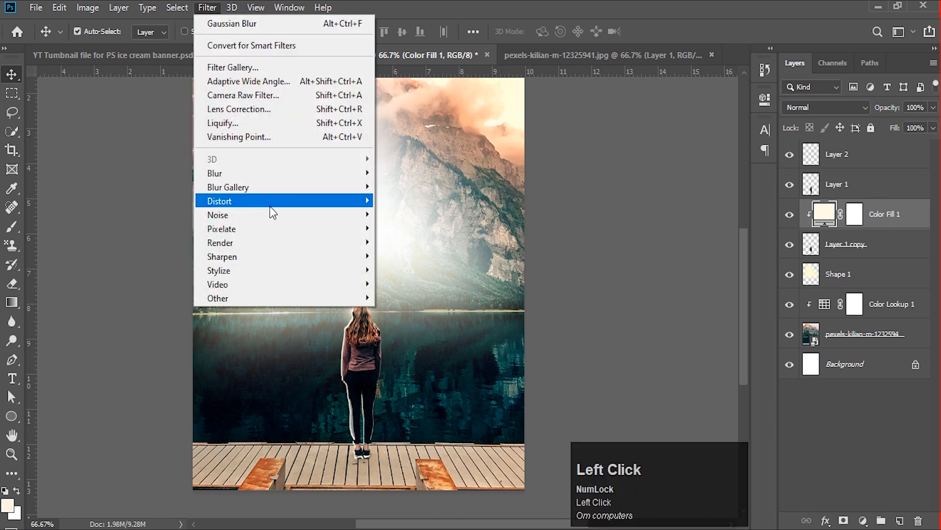
mouse_move(334, 174)
left_click(423, 236)
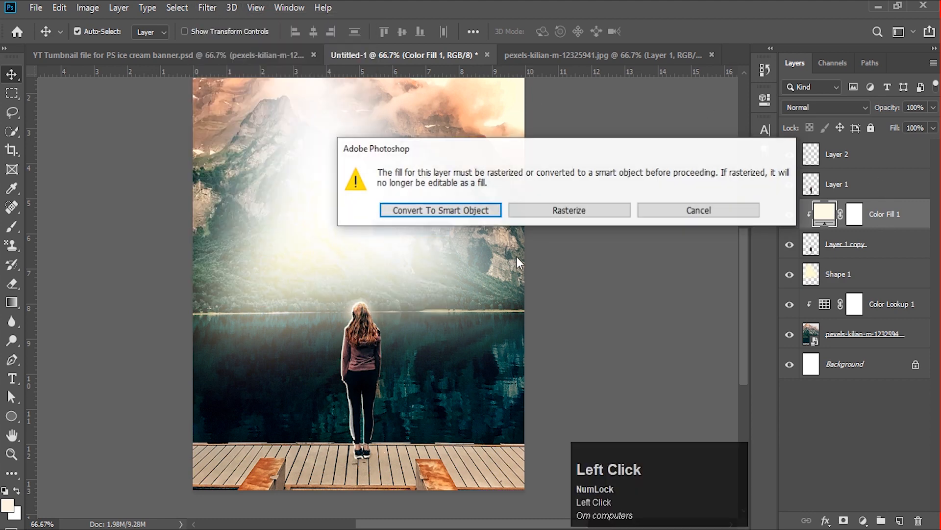
left_click(548, 212)
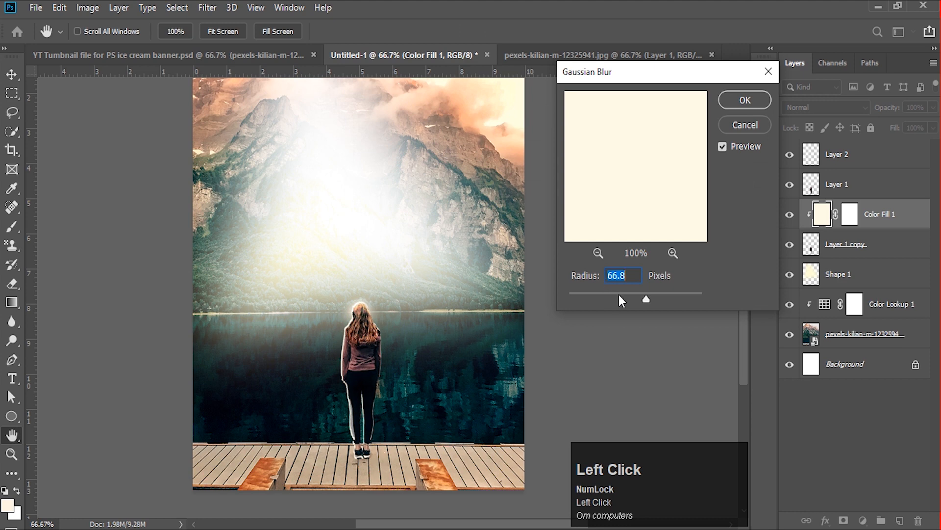
left_click_drag(649, 299, 674, 294)
left_click(739, 124)
- Apply a Gaussian Blur with a 4.6 px radius to the duplicate woman cutout, Layer 1 copy
left_click(852, 248)
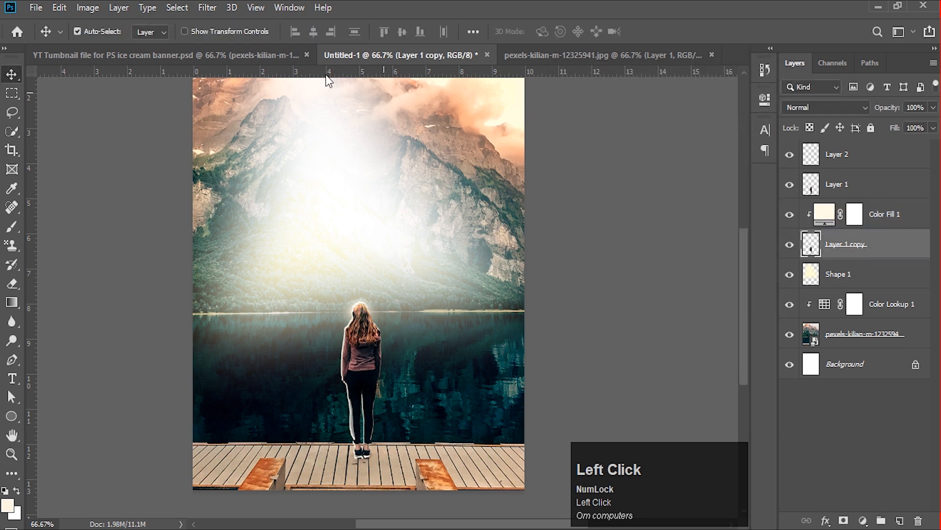
left_click(201, 9)
mouse_move(329, 174)
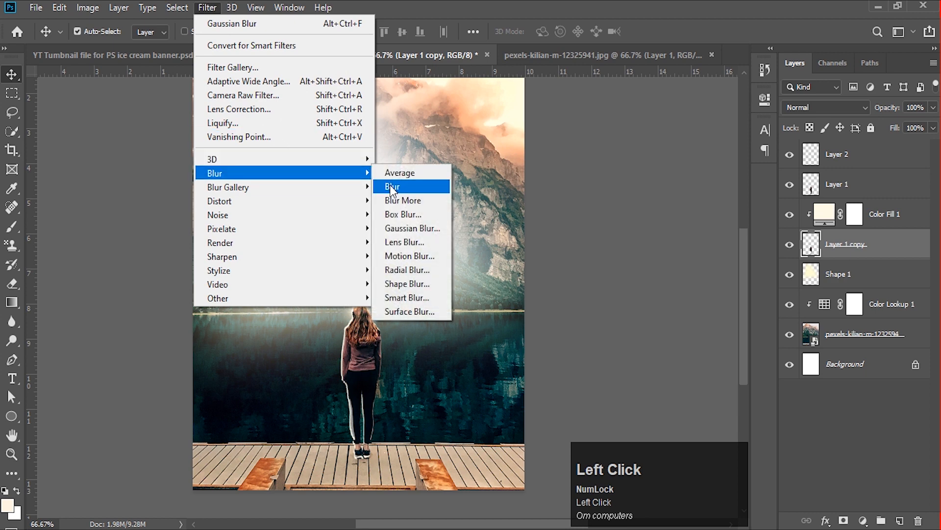
left_click(414, 228)
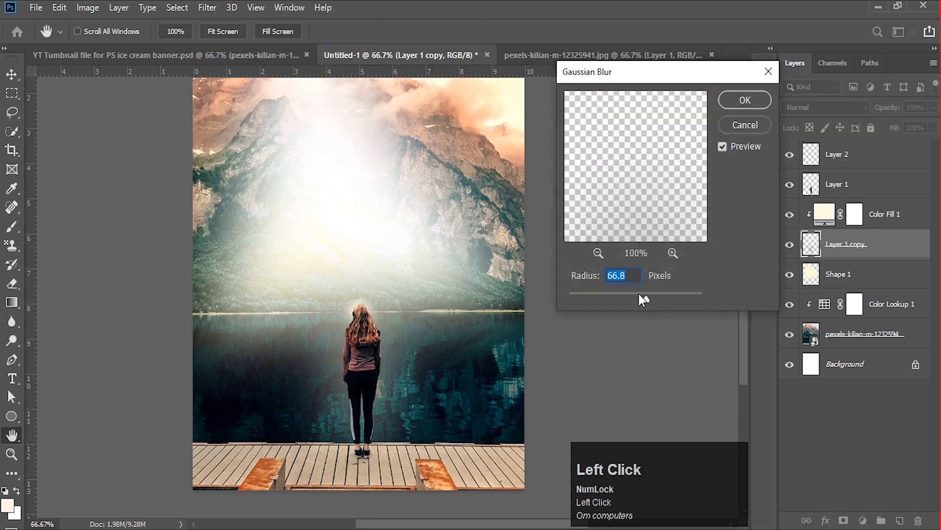
left_click(620, 293)
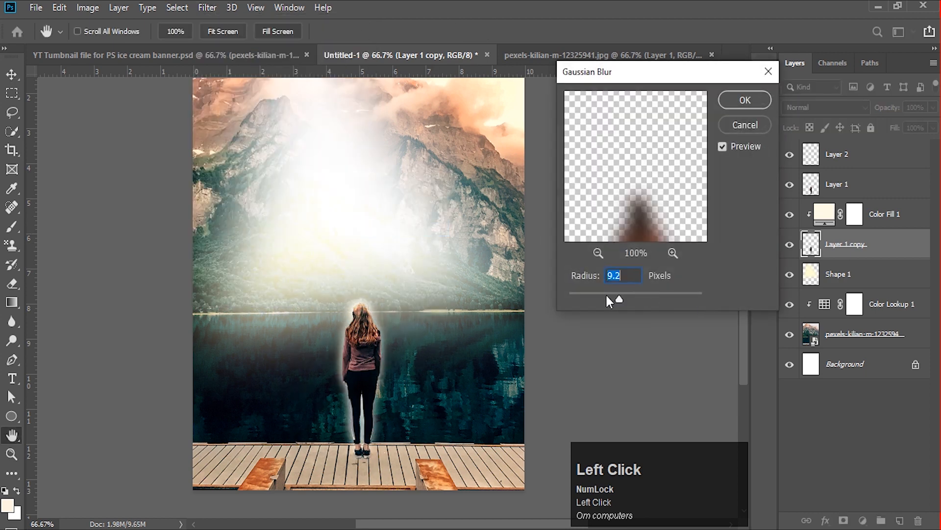
left_click(608, 297)
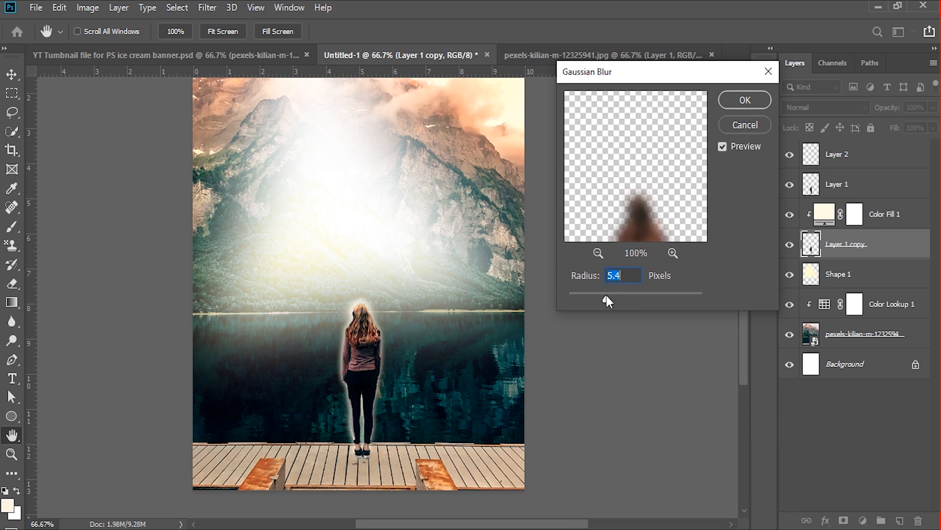
left_click(595, 296)
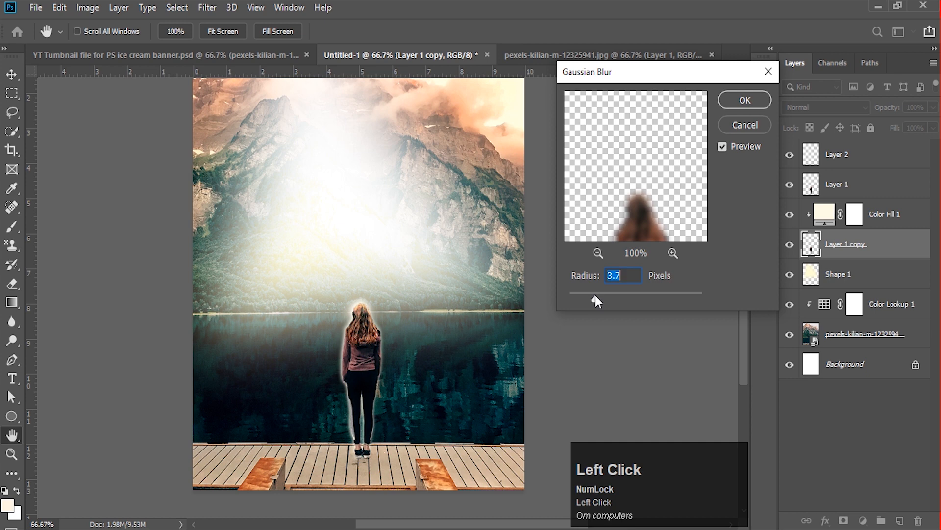
left_click_drag(595, 295, 602, 295)
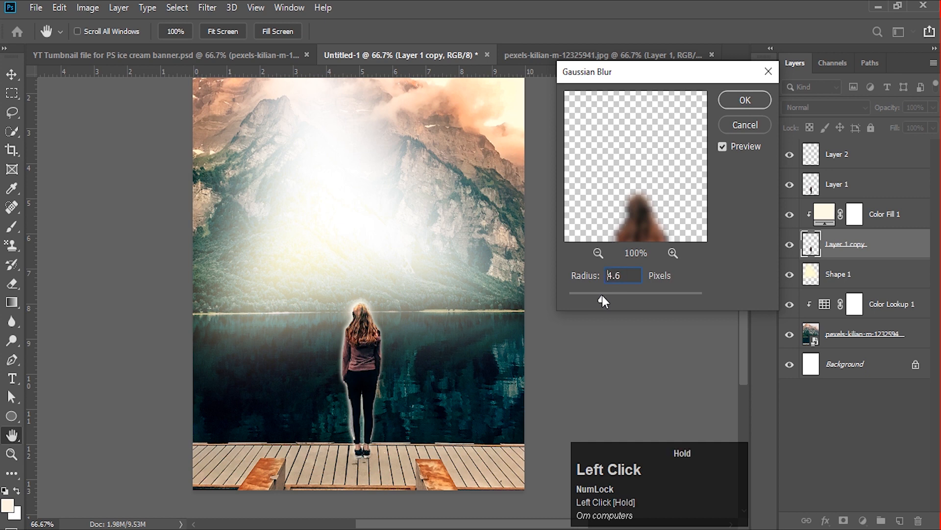
left_click(745, 100)
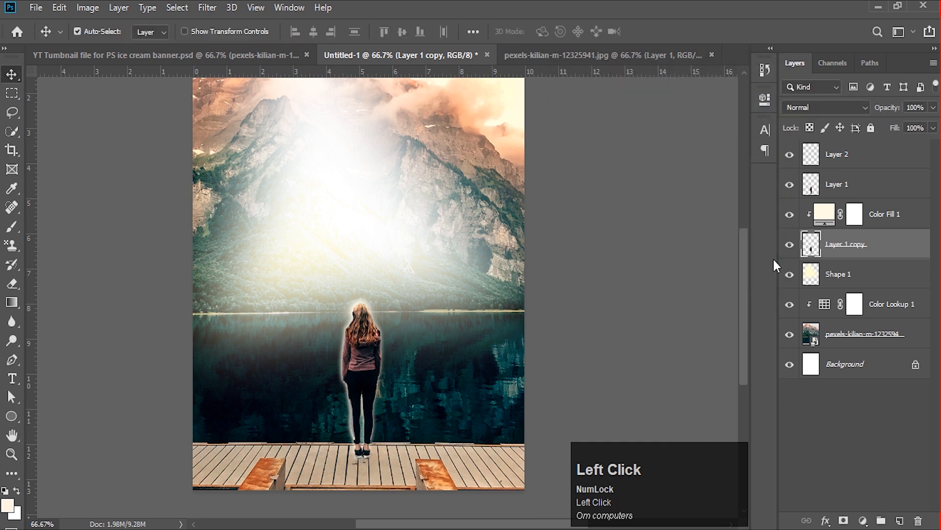
- Nudge the blurred woman copy left and partly back right to fine-tune the rim glow around her figure
key("Left")
key("Left")
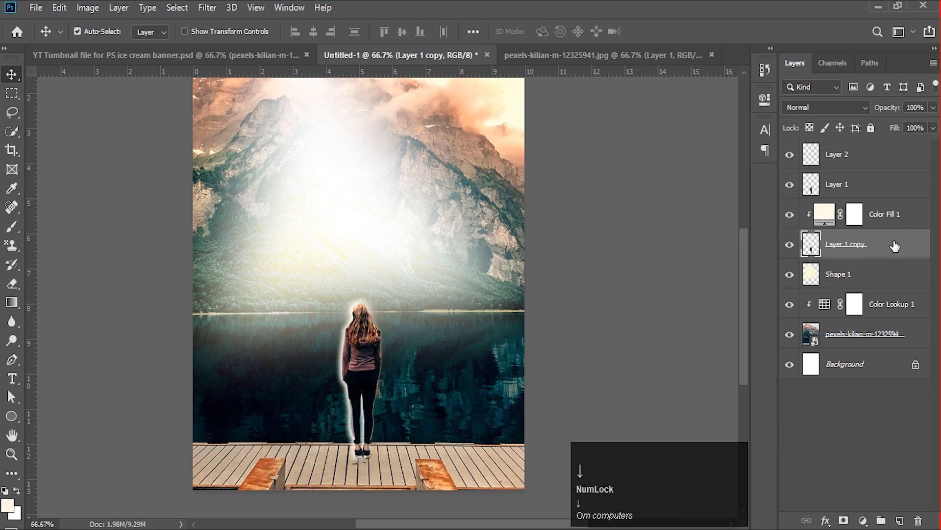
key("Right")
key("Right")
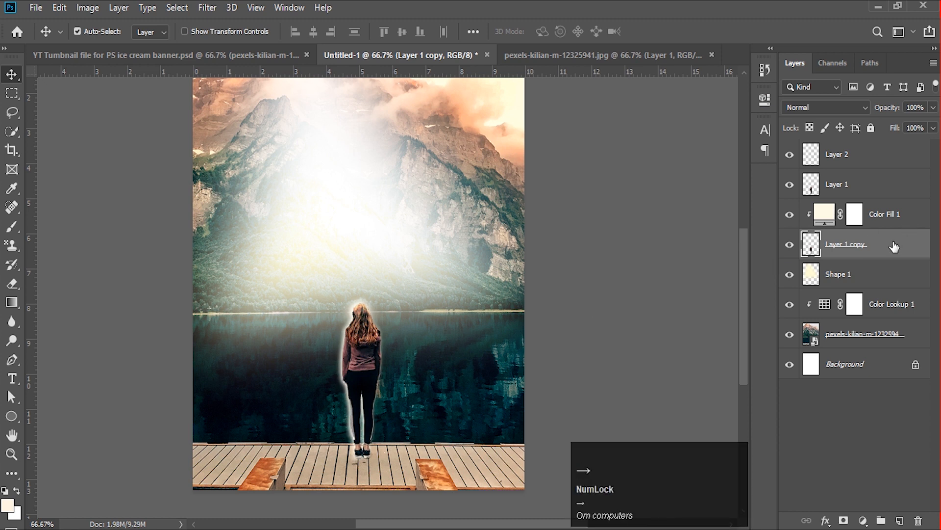
- Recolor the clipped Color Fill 1 layer to a pale yellow-green
double_click(824, 213)
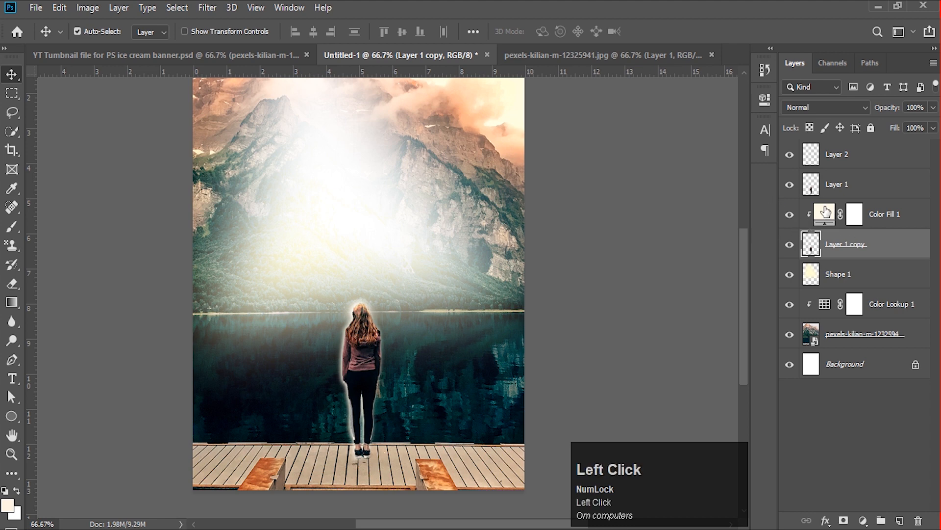
left_click(581, 276)
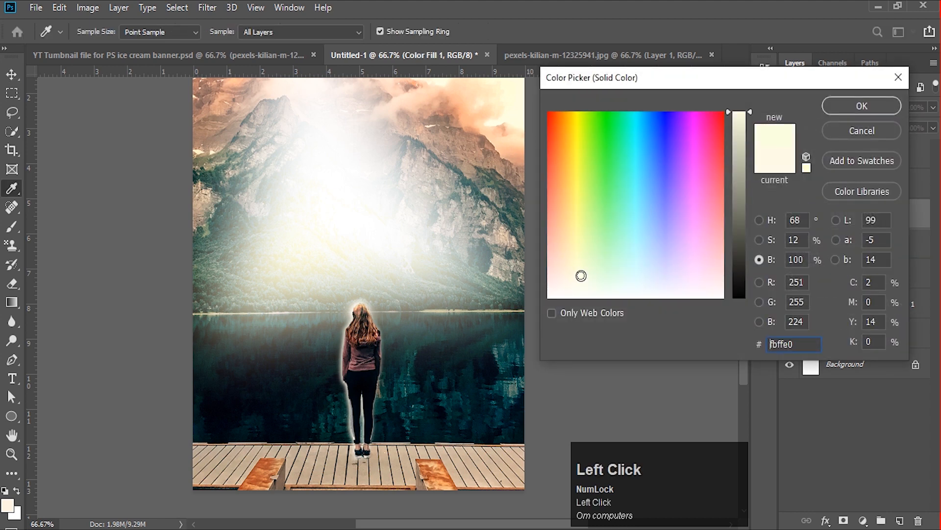
left_click(589, 267)
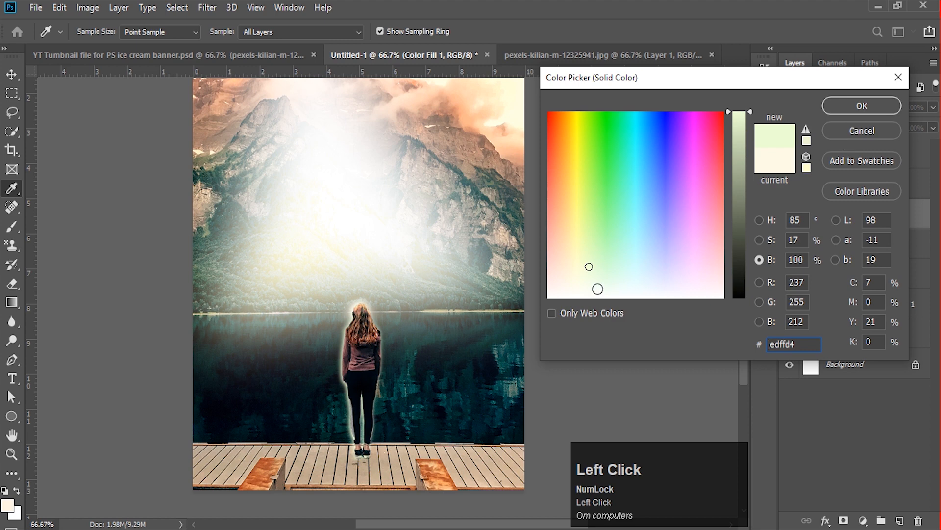
left_click(590, 278)
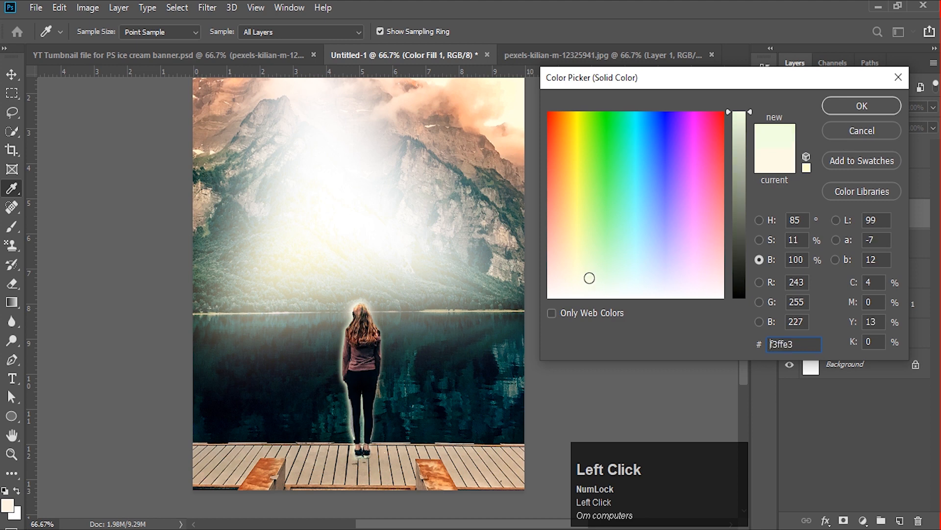
left_click(582, 272)
left_click(843, 111)
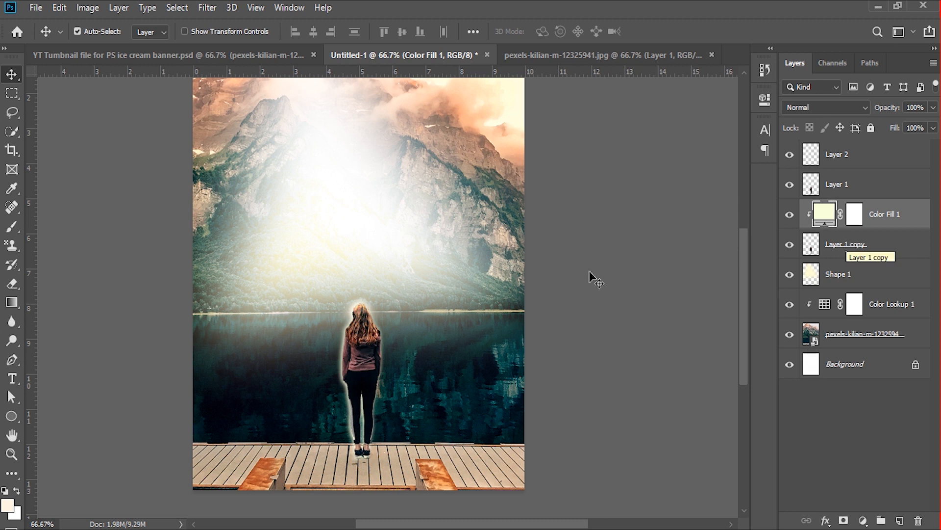
- Warp the blurred Layer 1 copy, pulling its upper edge down closer to the woman's head
key("ctrl+t")
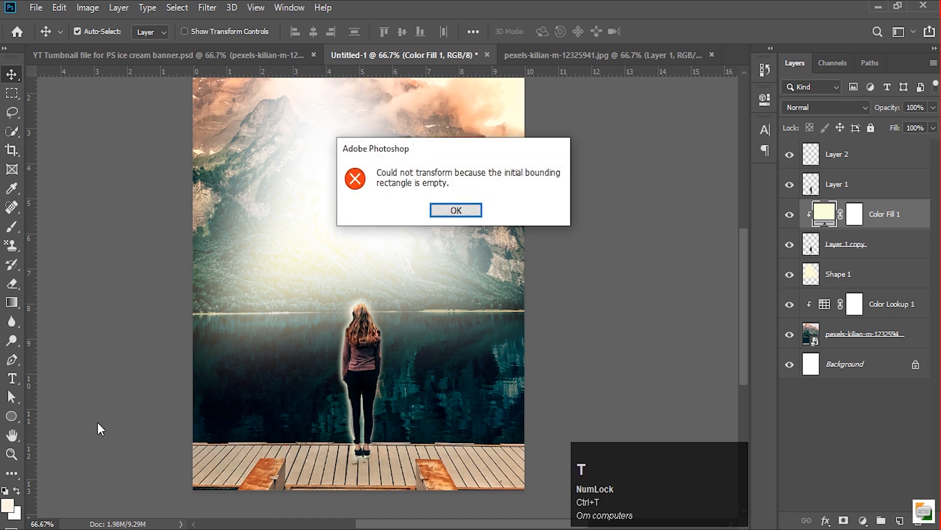
left_click(431, 210)
left_click(870, 256)
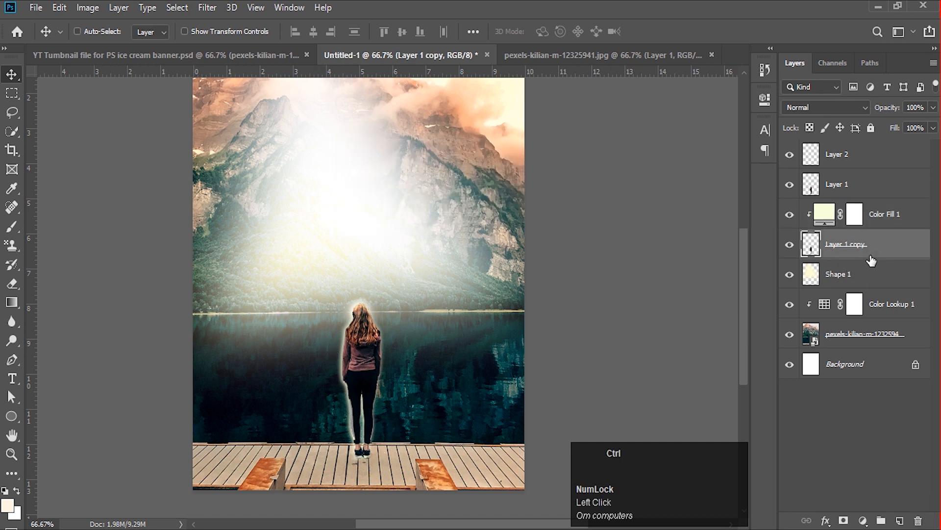
key("ctrl+t")
right_click(366, 345)
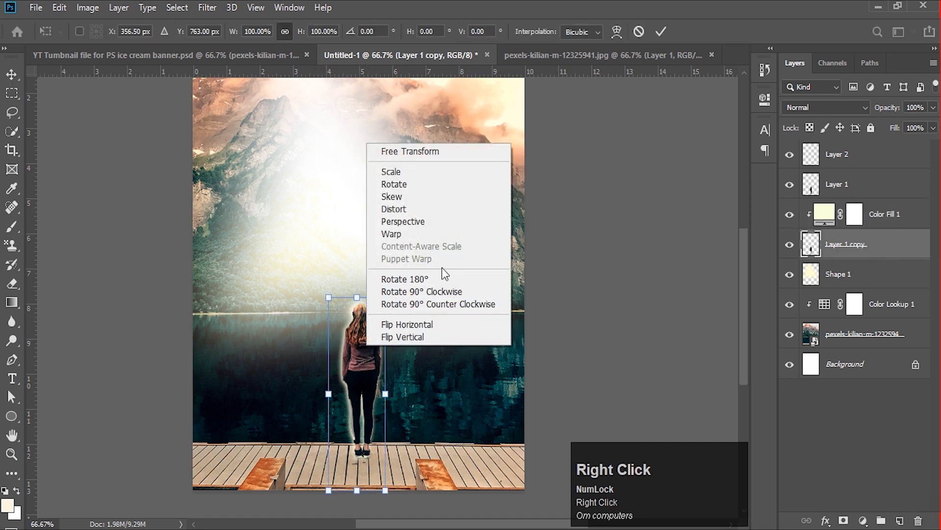
left_click(452, 235)
key("ctrl+equal")
key("ctrl+equal")
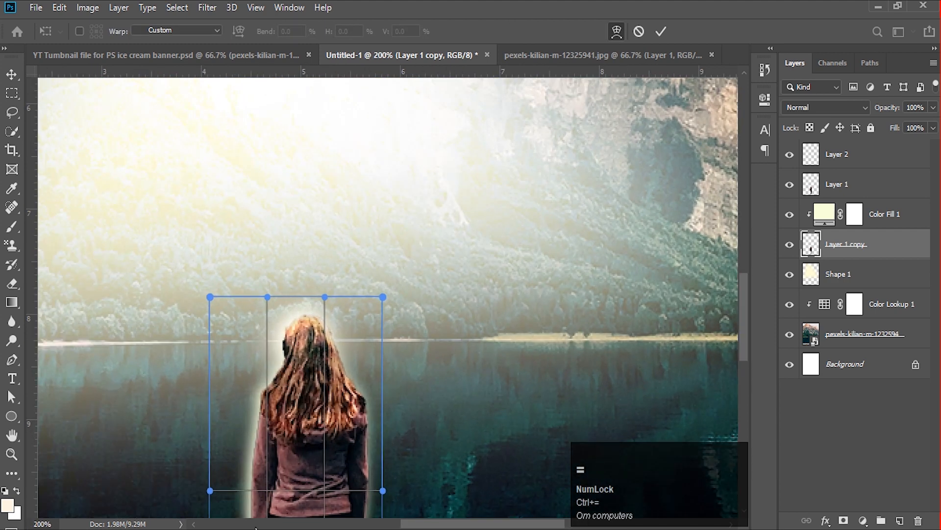
left_click_drag(330, 450, 370, 279)
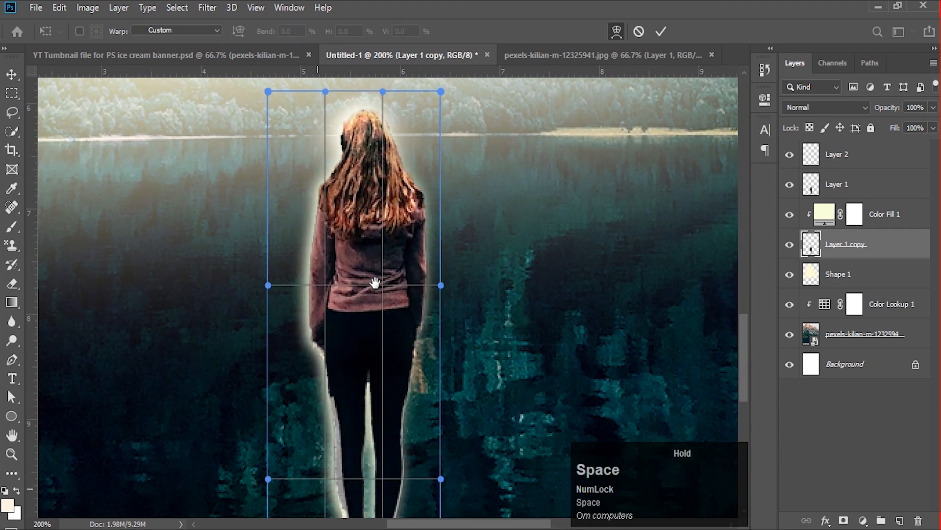
left_click(274, 290)
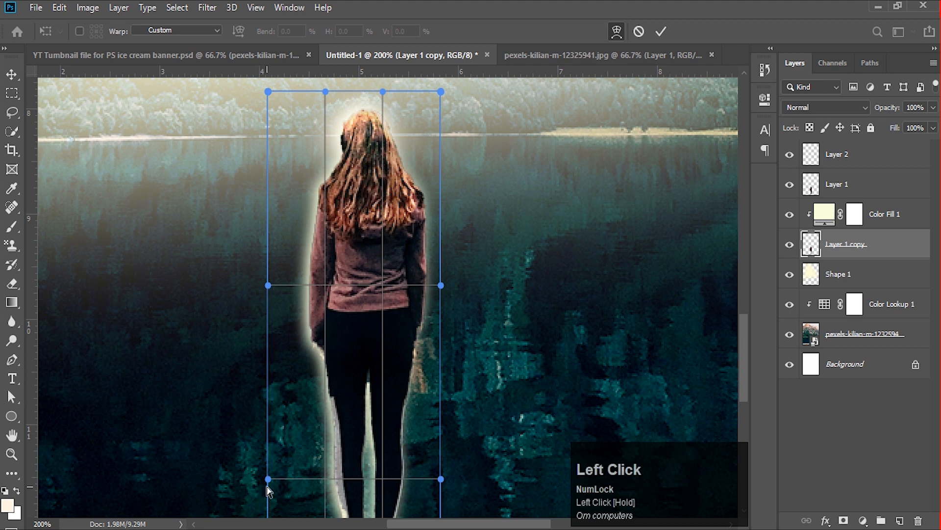
left_click(270, 406)
left_click_drag(328, 96, 388, 128)
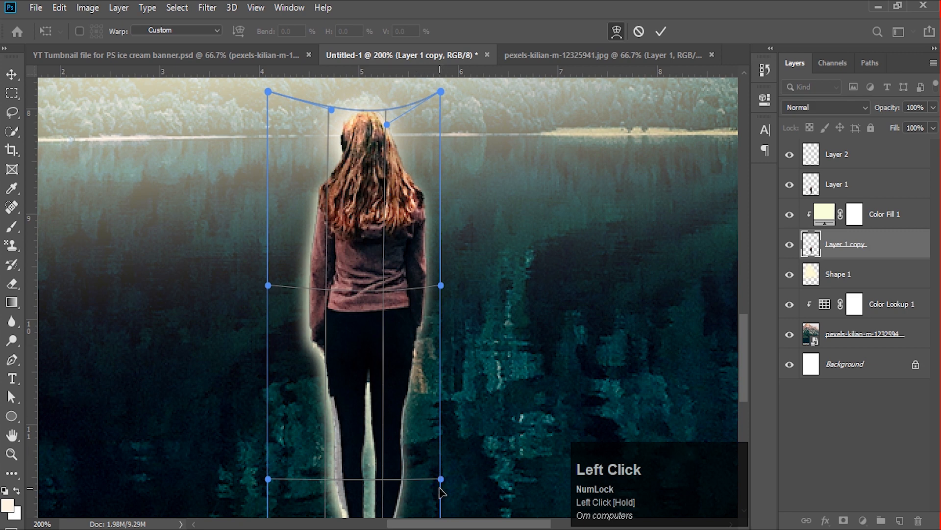
- Pull the warp's right edge slightly inward beside the woman's legs and apply the warp
left_click_drag(440, 488, 437, 487)
scroll(514, 339, "down", 3)
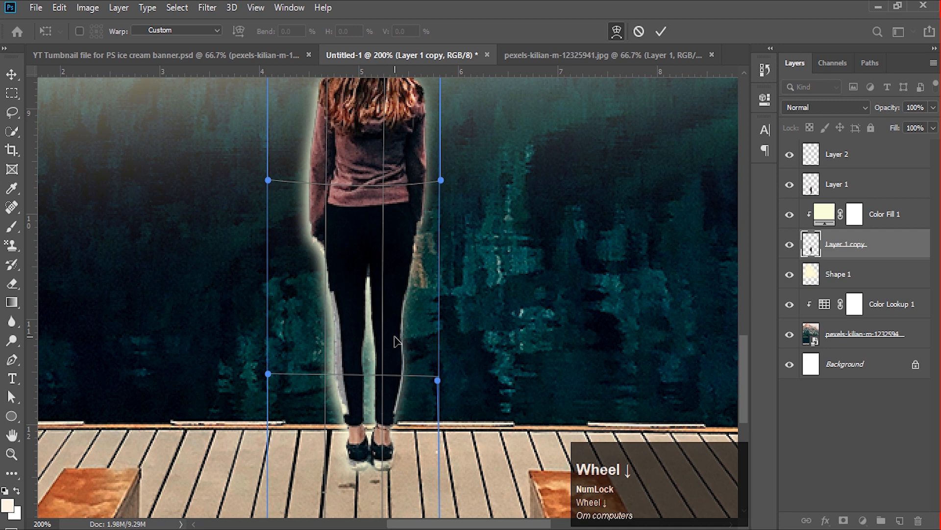
left_click(368, 335)
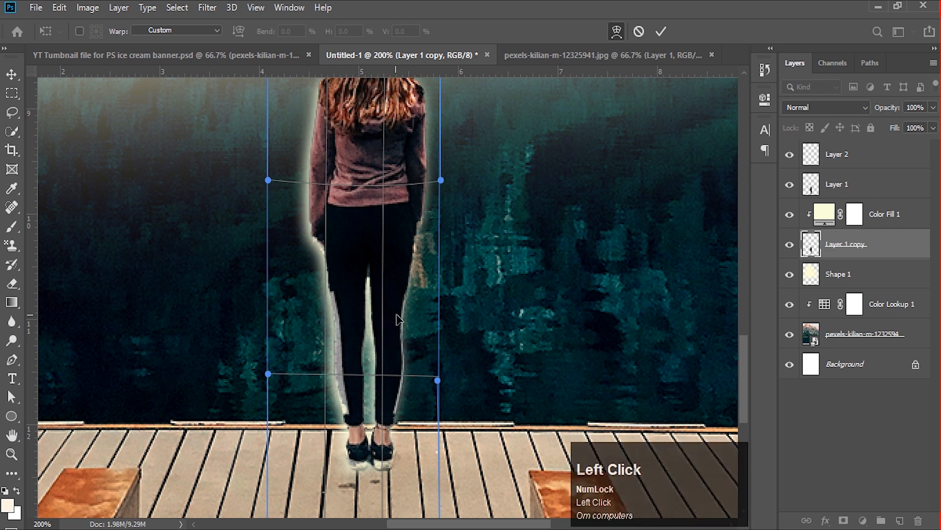
left_click(662, 31)
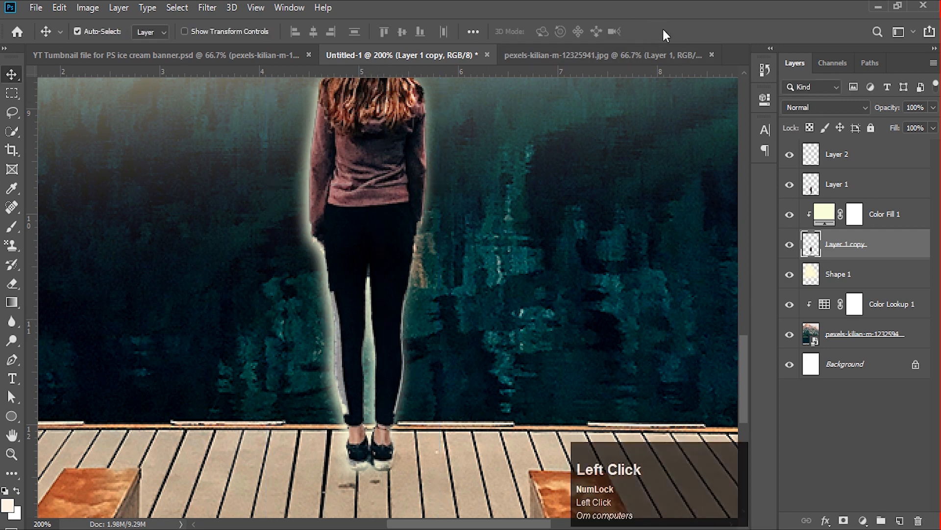
scroll(601, 269, "down", 1)
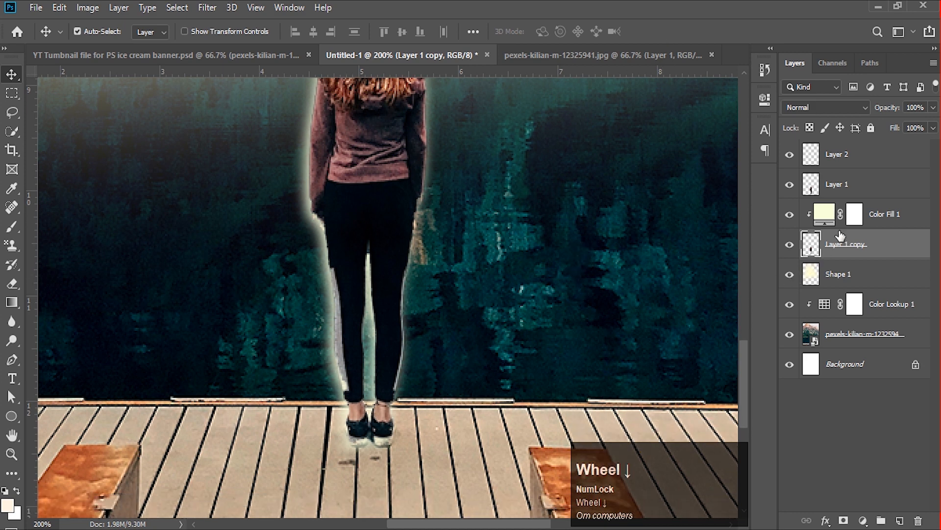
- Duplicate Layer 1 and place the duplicate directly below Layer 1 copy in the layer stack
left_click(838, 190)
key("ctrl")
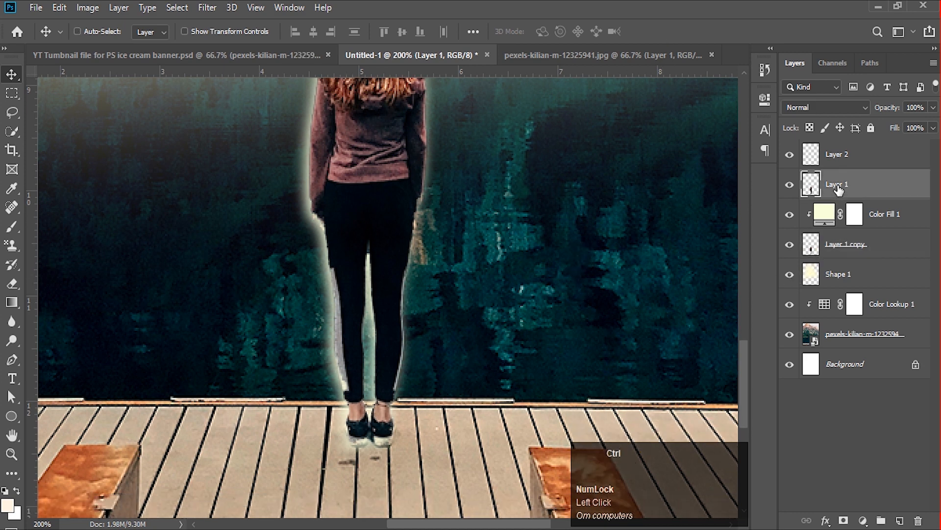
key("ctrl+j")
left_click_drag(840, 190, 846, 289)
- Rotate Layer 1 copy 2 to about 130.64° and move it so its feet meet the woman's shoes on the dock
key("ctrl+t")
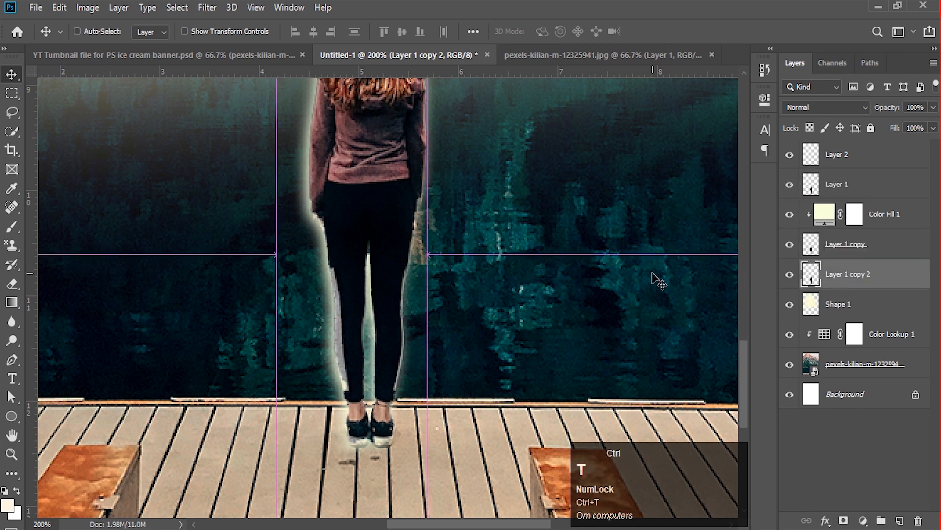
left_click_drag(458, 222, 265, 457)
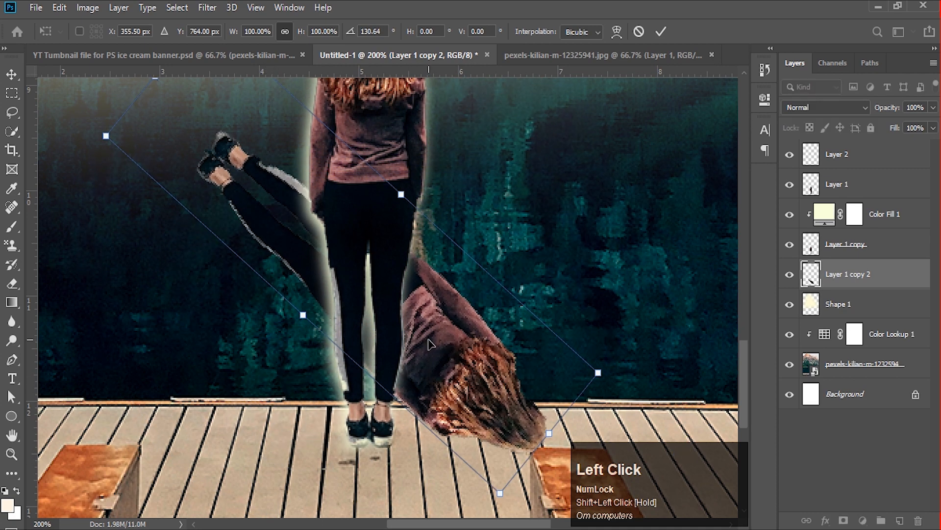
left_click_drag(426, 343, 578, 433)
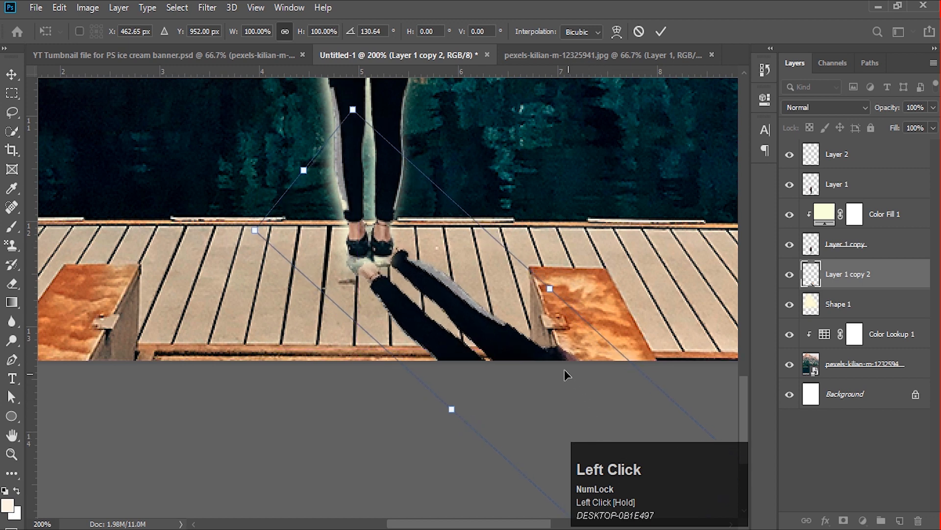
- Warp the rotated copy, bending its upper long edge upward over the dock and its lower long edge inward
right_click(500, 331)
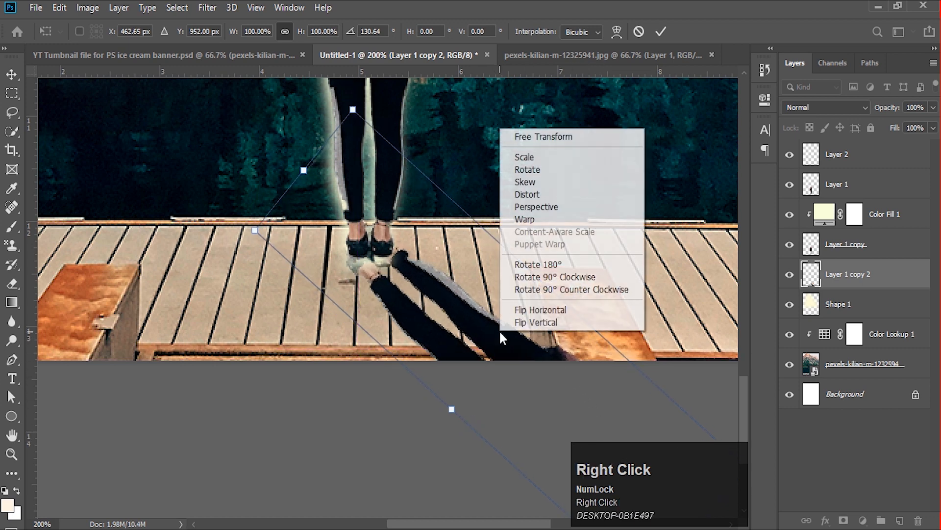
left_click(536, 223)
left_click_drag(617, 354, 590, 172)
left_click_drag(594, 380, 562, 332)
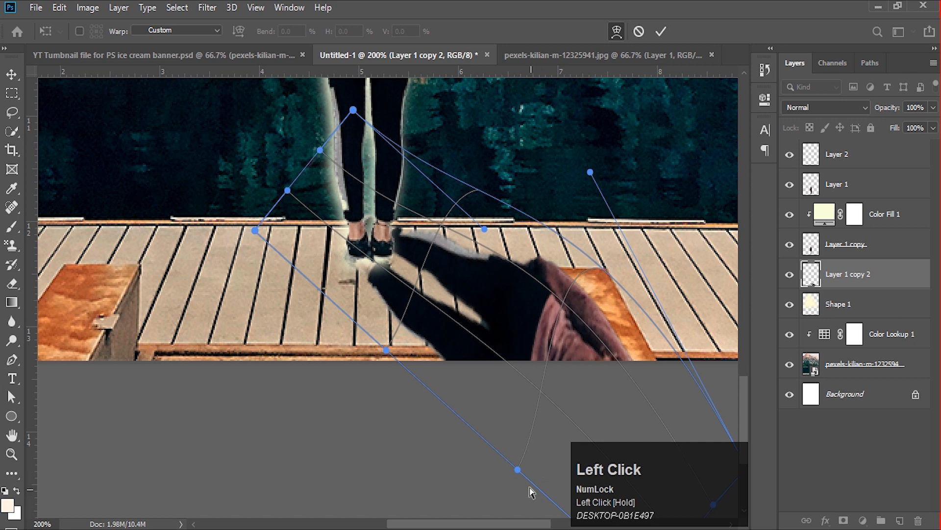
left_click_drag(518, 469, 439, 370)
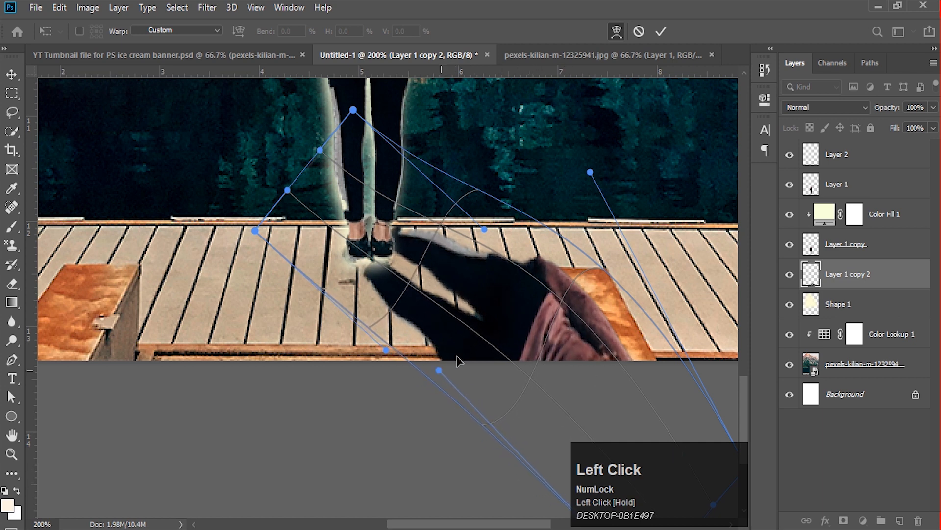
- Adjust the warp mesh around the copy's legs to bring its feet beside the woman's shoes, and apply the warp
left_click_drag(481, 300, 494, 318)
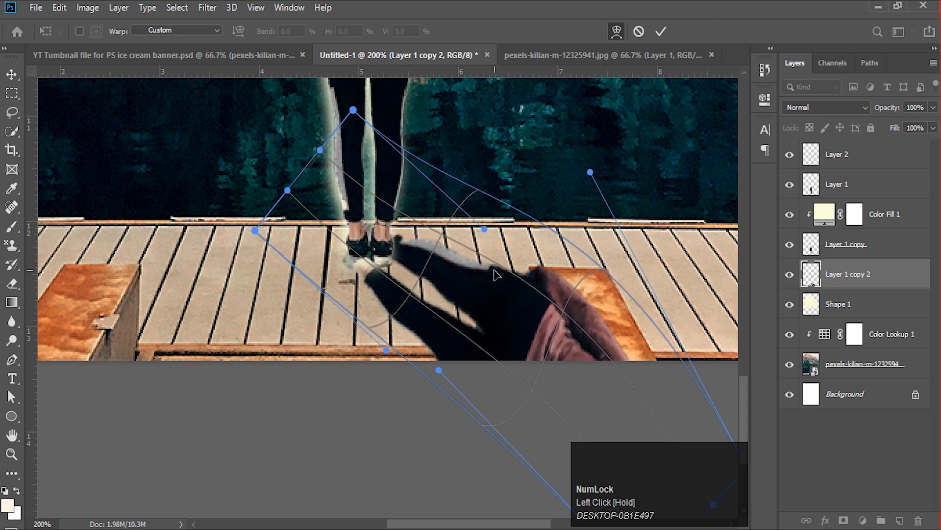
left_click_drag(495, 274, 496, 274)
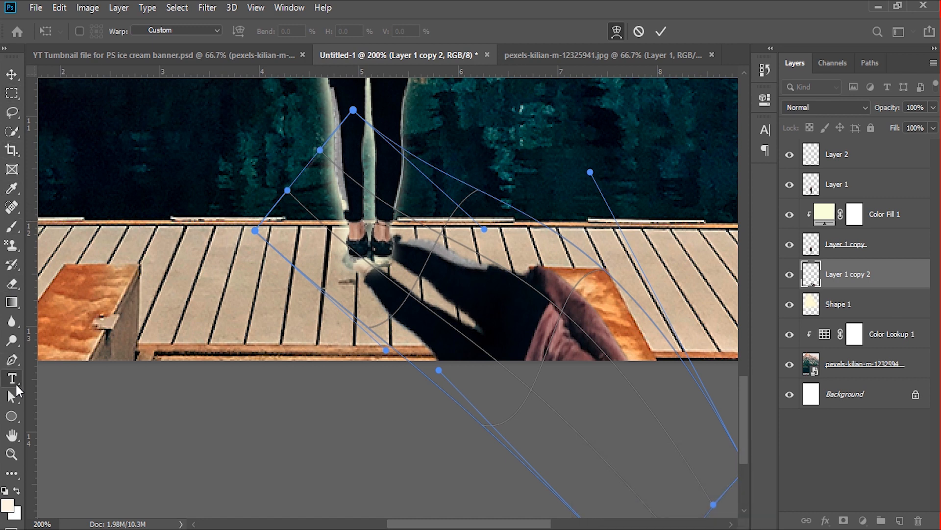
left_click_drag(11, 396, 12, 398)
left_click(39, 411)
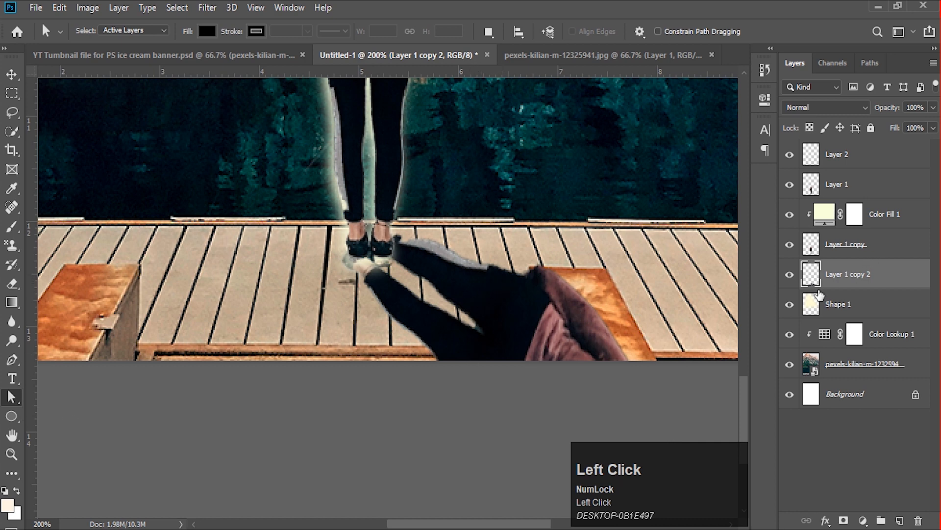
key("t")
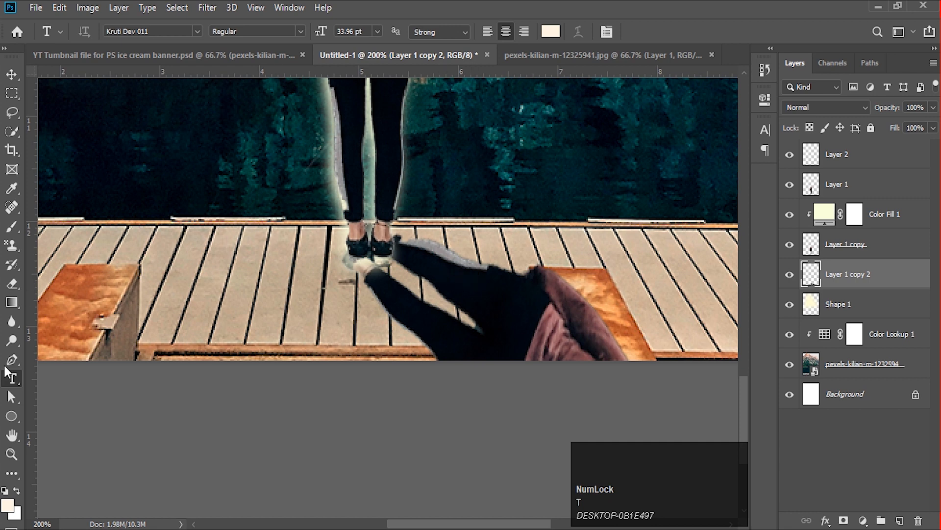
left_click(12, 397)
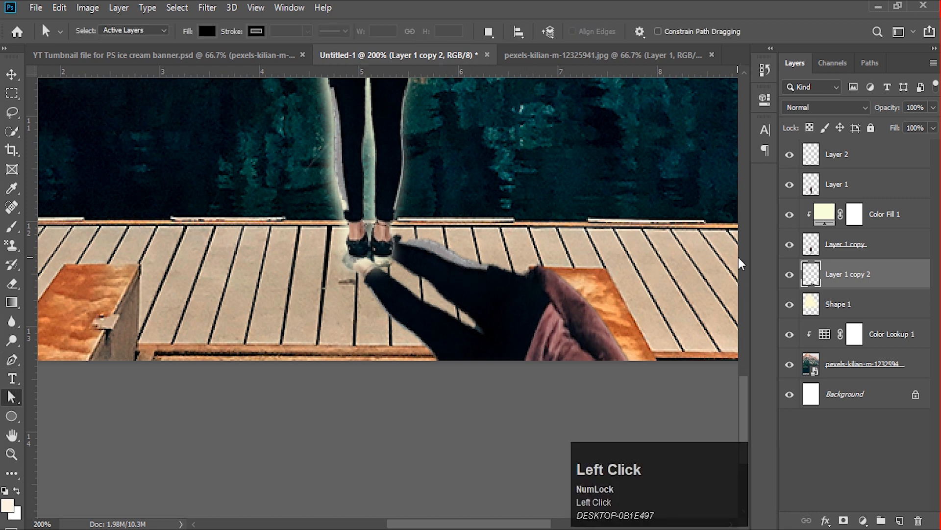
- Warp Layer 1 copy 2 again, bowing both side edges inward to narrow the cast figure beside the wooden bench
key("ctrl+t")
right_click(498, 320)
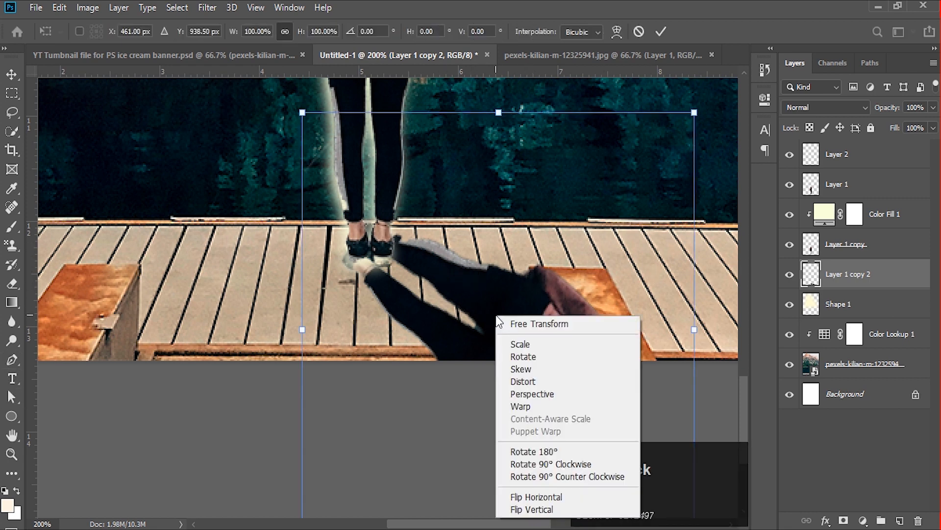
left_click(560, 407)
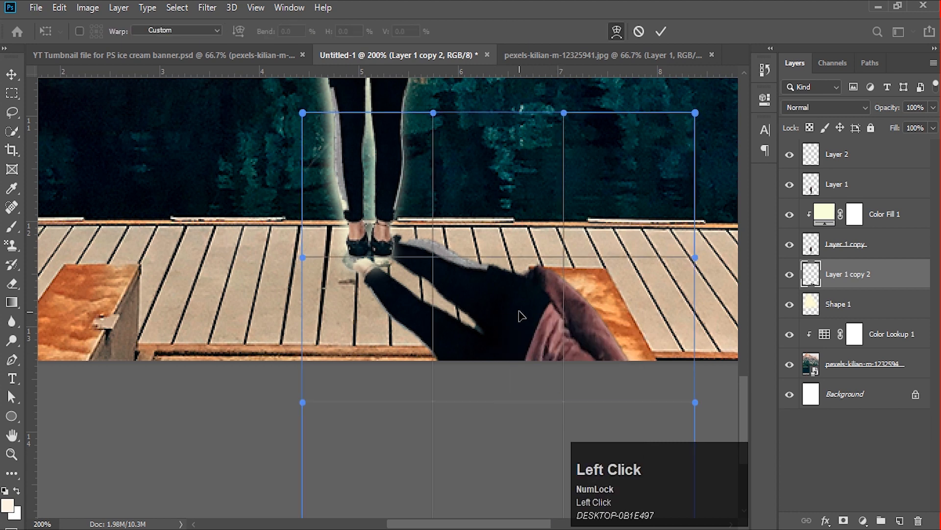
left_click_drag(564, 256, 553, 258)
left_click_drag(533, 353, 527, 347)
left_click_drag(694, 402, 338, 308)
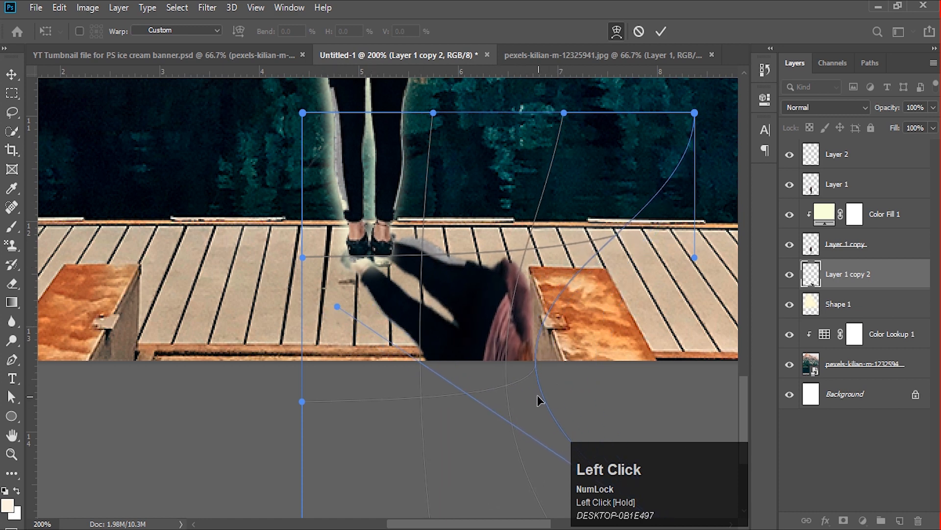
left_click(558, 348)
left_click_drag(335, 303, 733, 352)
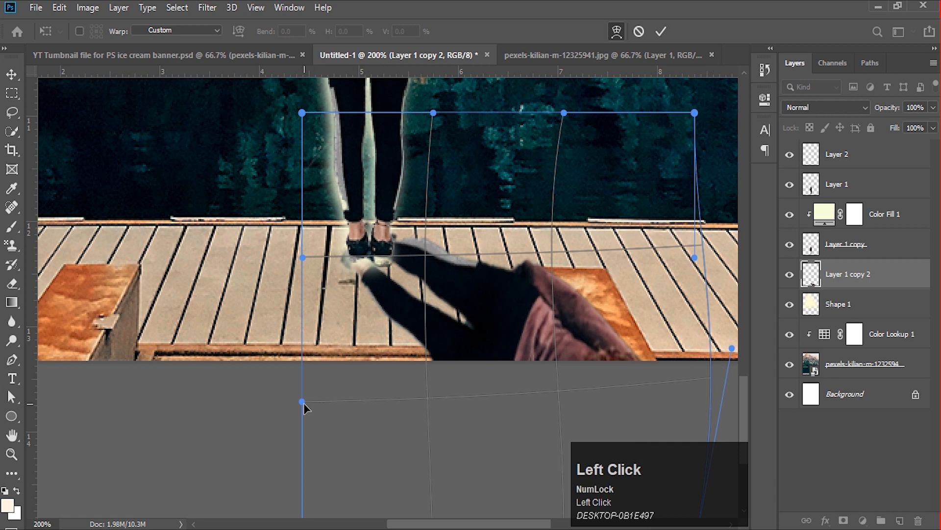
left_click_drag(303, 402, 326, 359)
left_click_drag(731, 350, 584, 407)
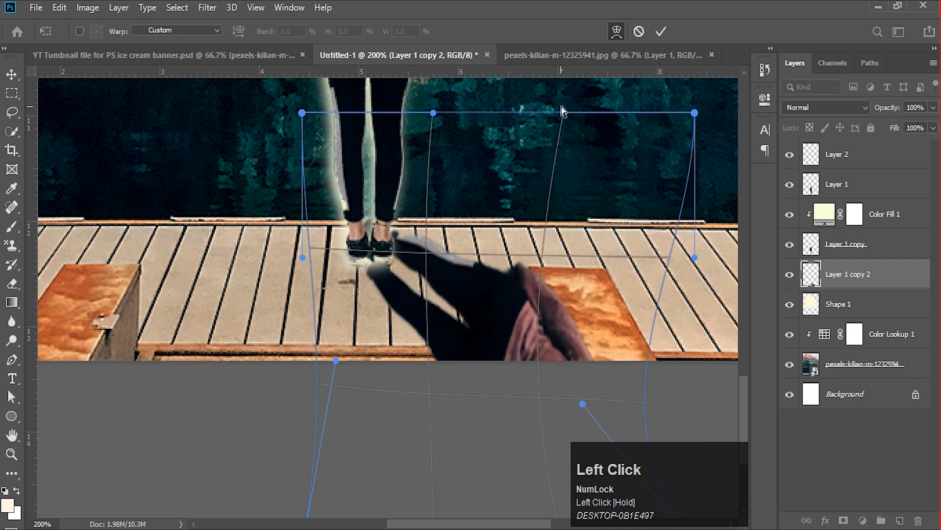
- Bend the warp's upper edge downward and its right edge farther inward, shift the legs slightly down below the woman's shoes, and apply the warp
left_click_drag(564, 114, 425, 211)
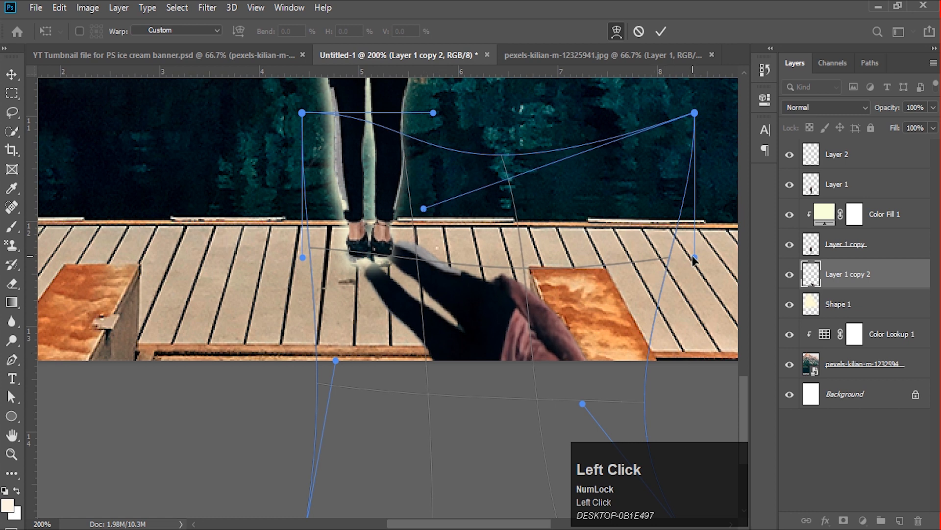
left_click_drag(694, 257, 560, 310)
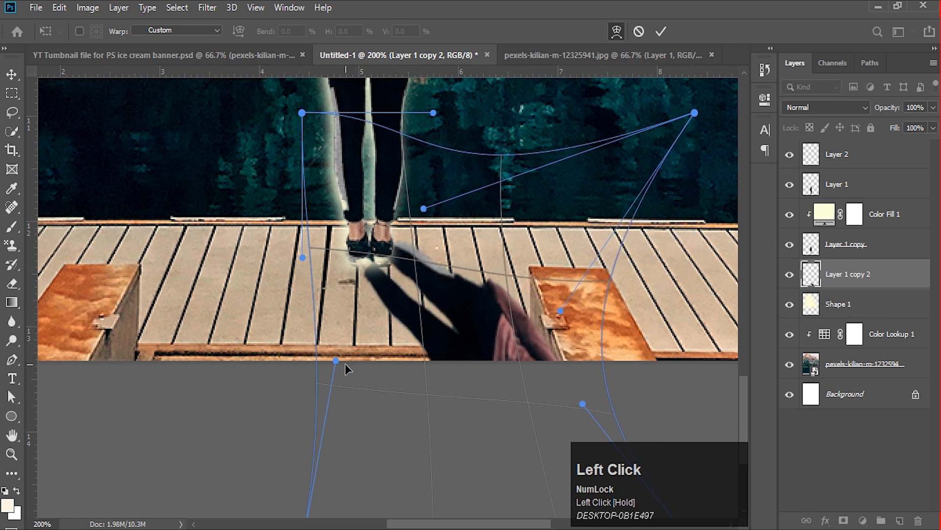
mouse_move(336, 361)
left_mouse_down()
mouse_move(293, 324)
mouse_move(345, 363)
left_mouse_up()
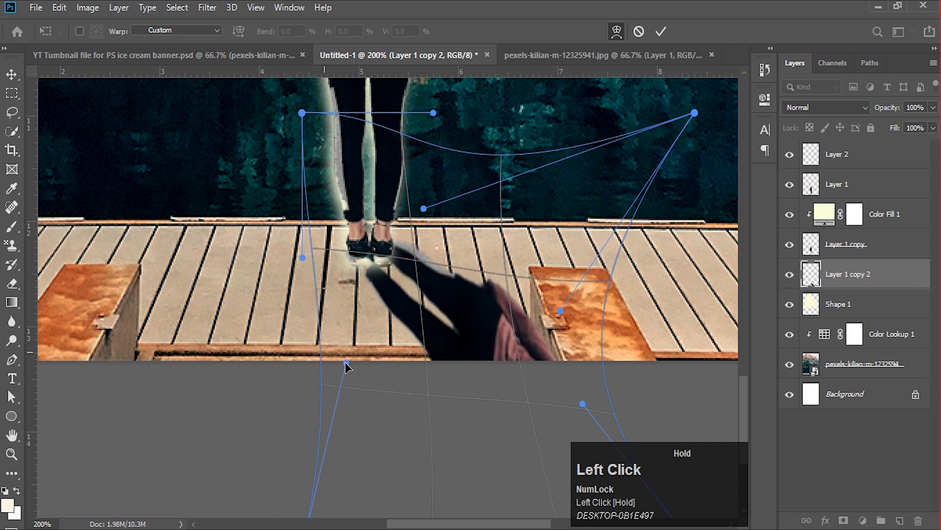
mouse_move(413, 265)
left_mouse_down()
mouse_move(419, 275)
mouse_move(411, 279)
left_mouse_up()
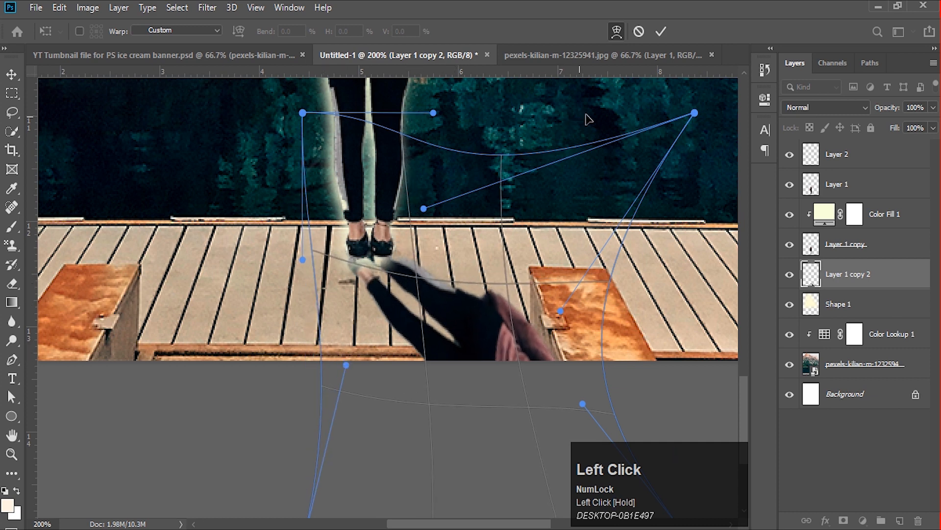
left_click(661, 31)
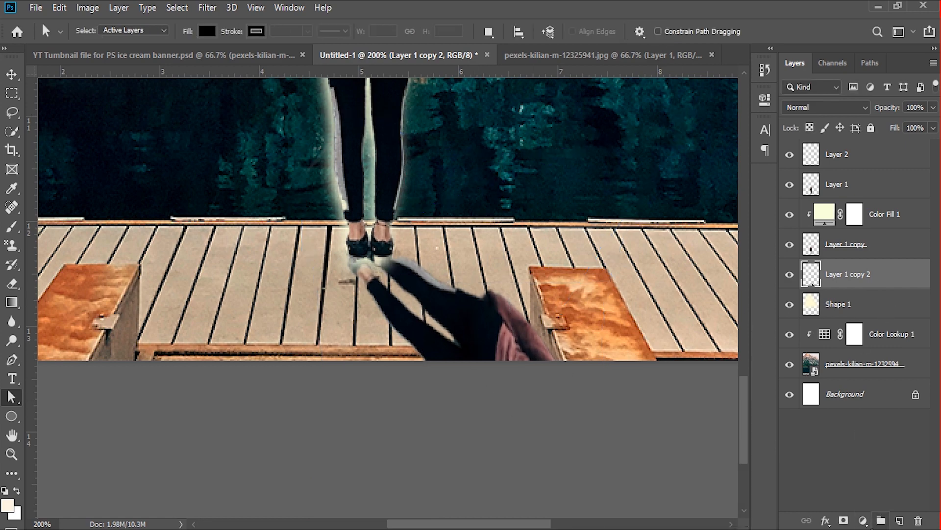
- Add a dark gray Solid Color fill layer above Layer 1 copy 2 and clip it to that layer
left_click(863, 519)
left_click(848, 269)
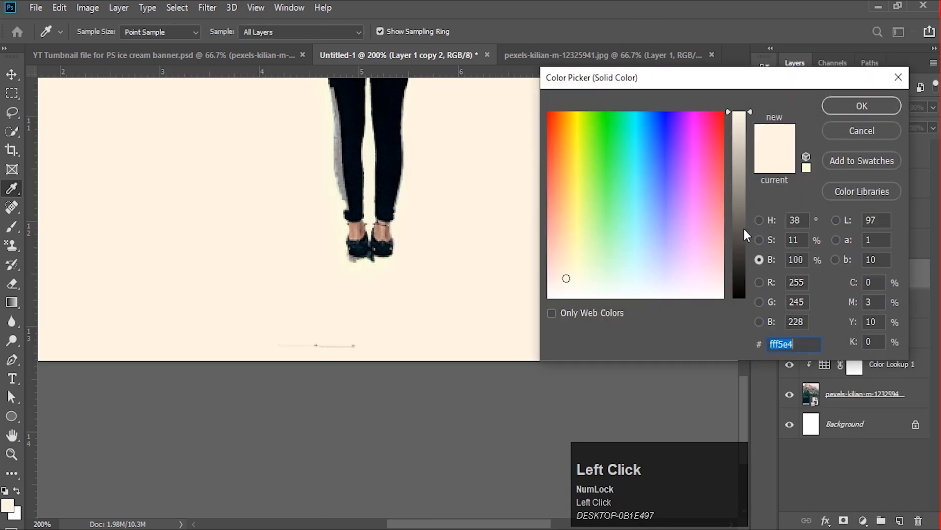
left_click(739, 270)
left_click(862, 106)
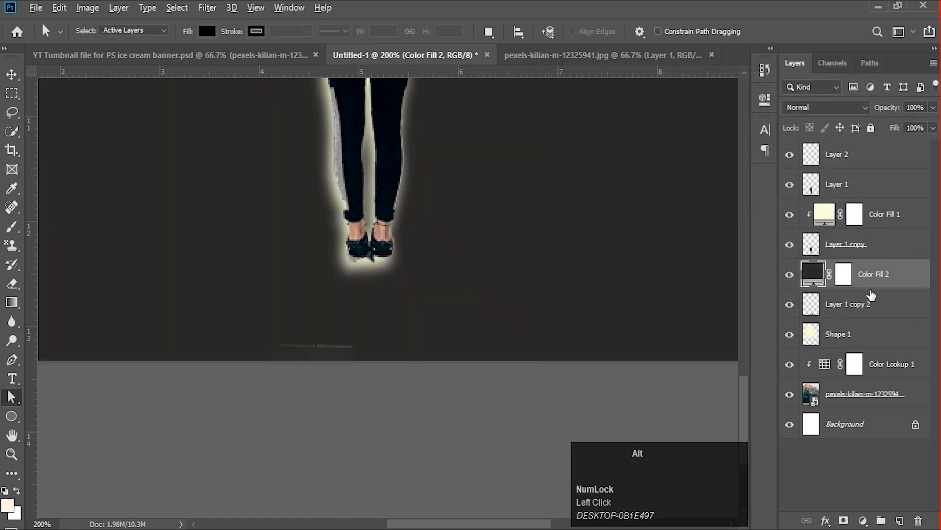
right_click(868, 293)
left_click(780, 279)
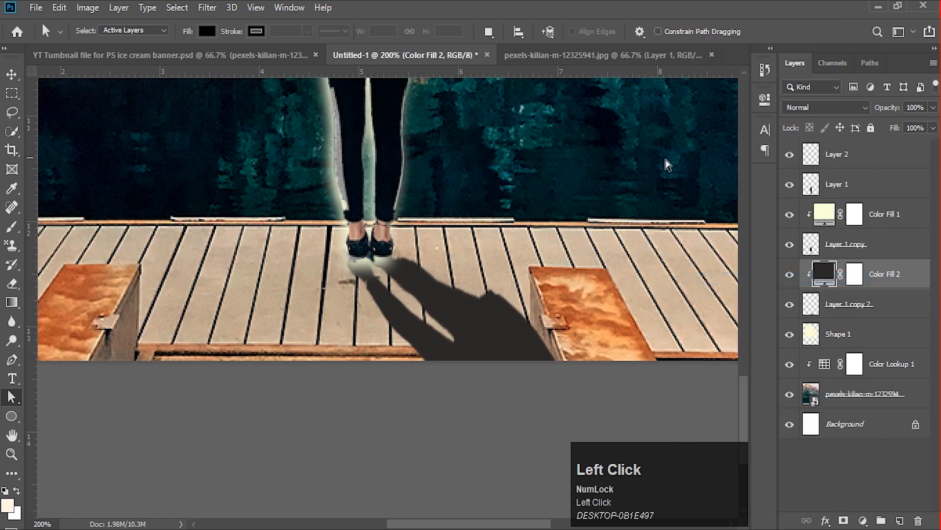
- Set the blend mode of Layer 1 copy 2 to Soft Light
left_click(792, 110)
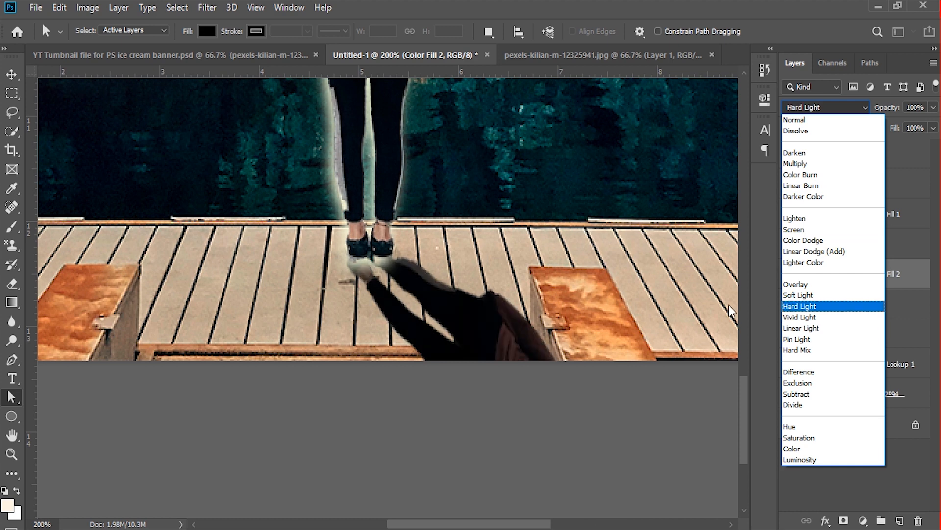
left_click(755, 312)
left_click(821, 304)
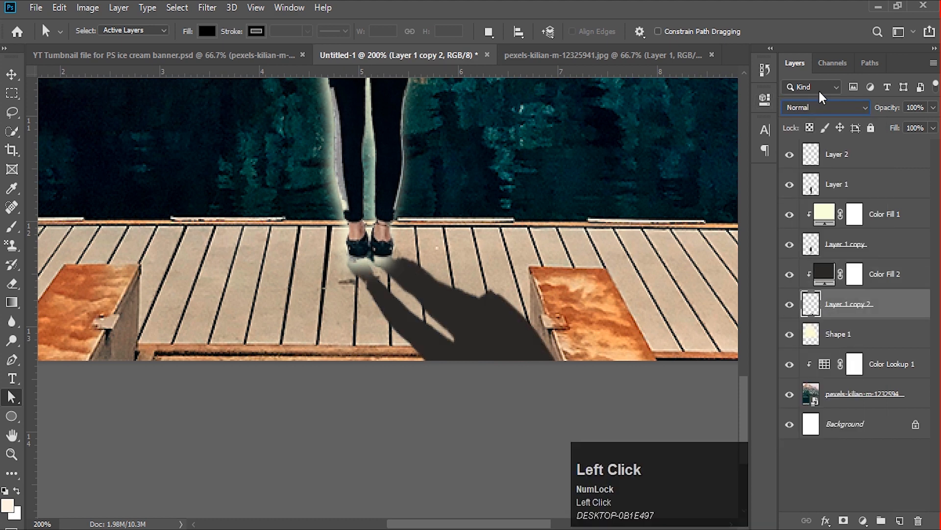
left_click(834, 108)
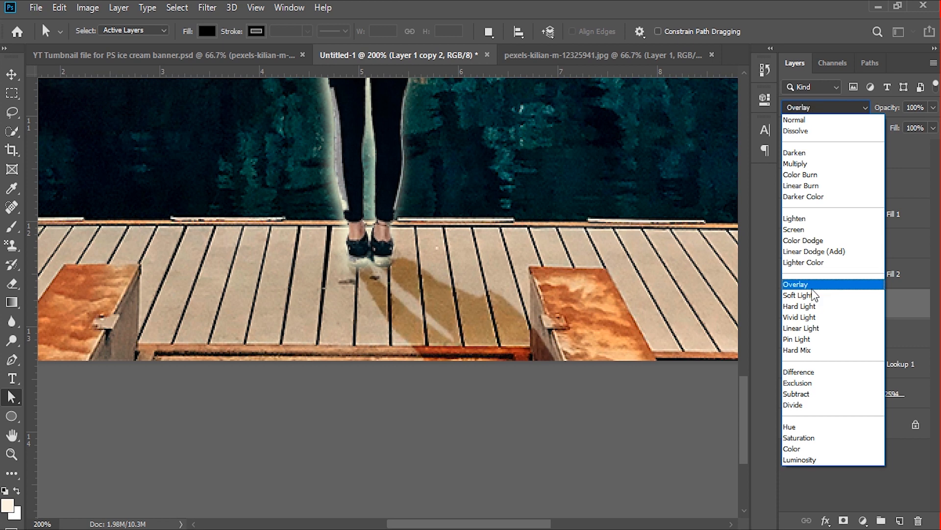
left_click(811, 295)
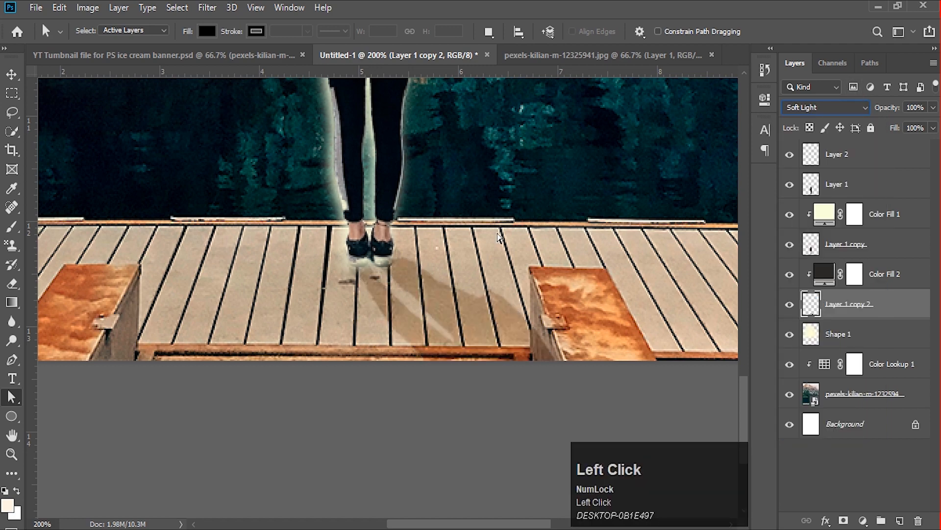
key("ctrl+minus")
key("ctrl+minus")
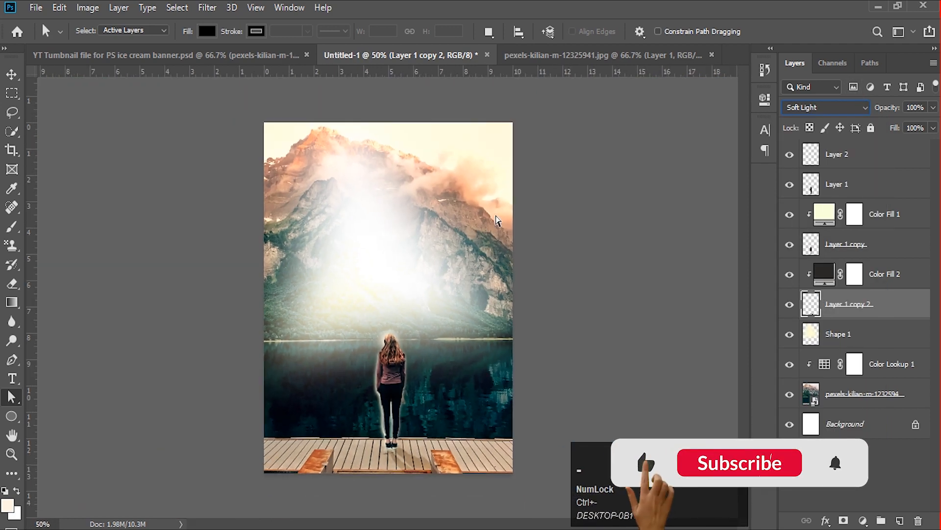